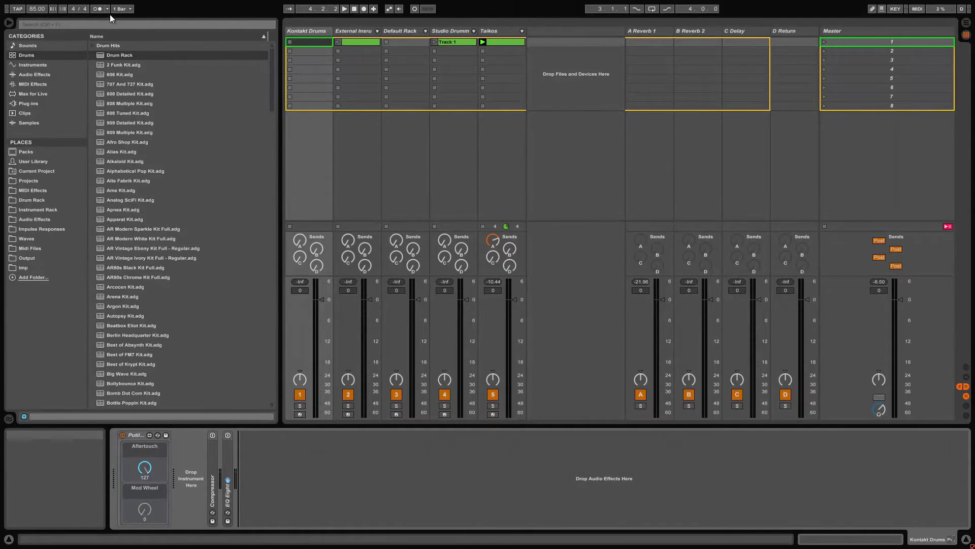
Place an empty Drum Rack ahead of Compressor and EQ Eight, and drag Kontakt 5 onto its C-2 pad
drag(102, 54, 203, 503)
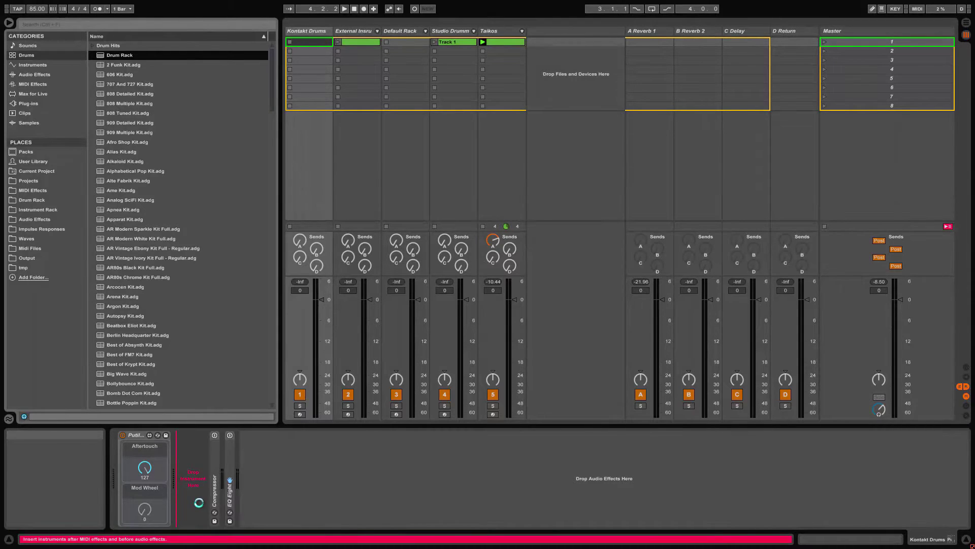
drag(199, 502, 200, 506)
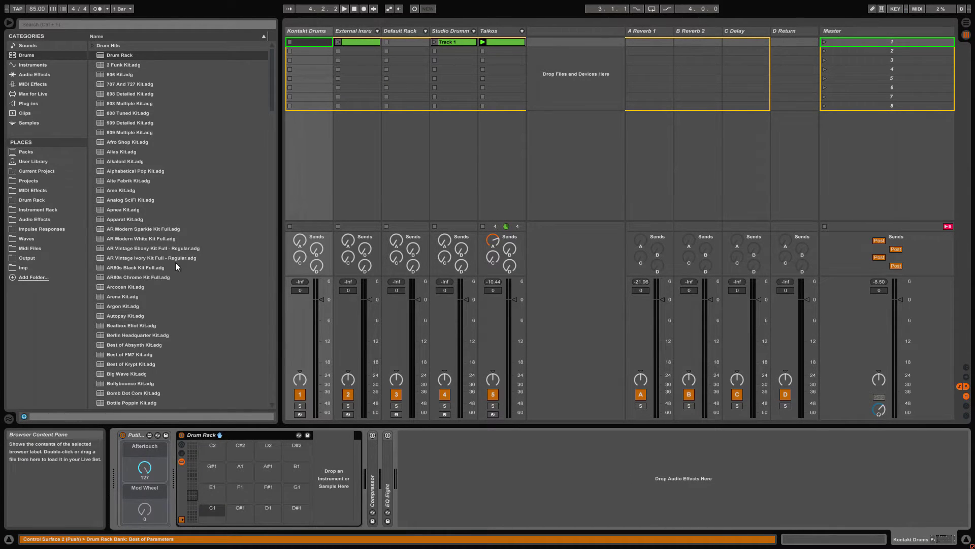
click(15, 103)
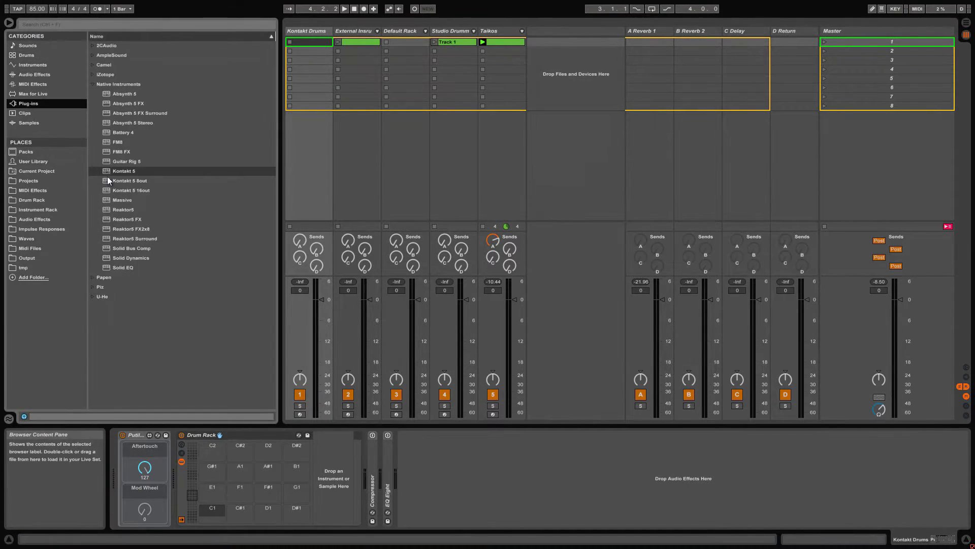
drag(108, 173, 194, 526)
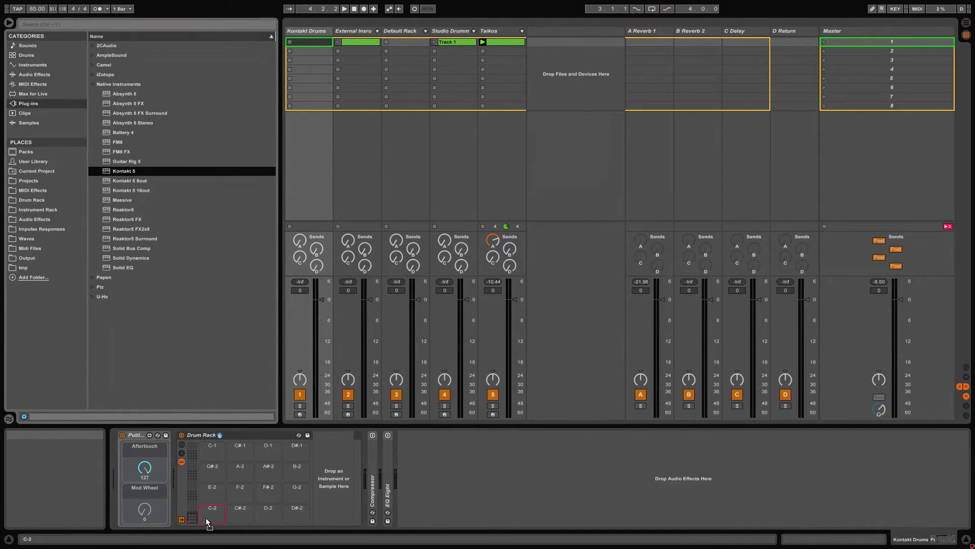
Drop Kontakt 5 on the C-2 pad, load 808 Kit.nki from Vintage > Drum Machines, and close Kontakt
drag(206, 518, 205, 517)
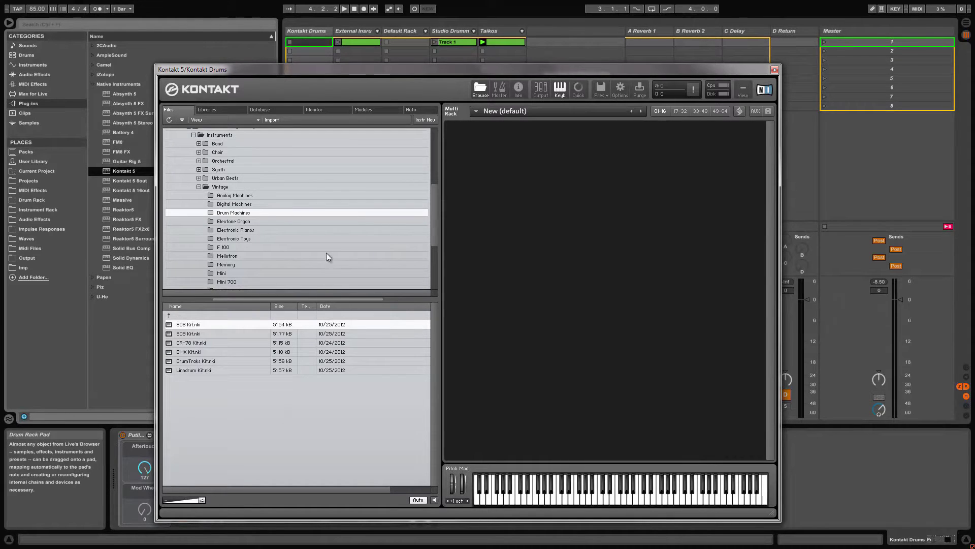
drag(173, 327, 625, 273)
click(774, 70)
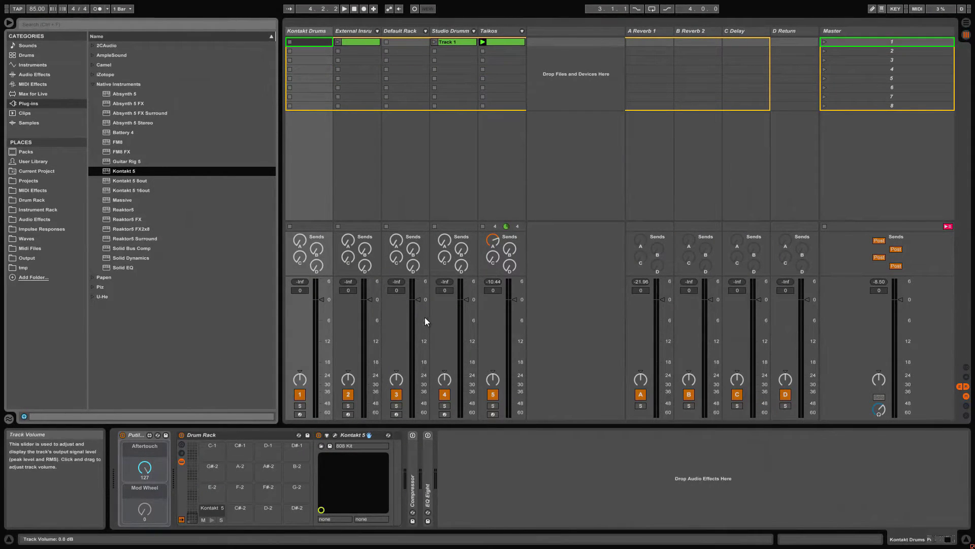
Show the chain list and I/O section, then set the Kontakt 5 chain's Receive to All Notes
click(181, 453)
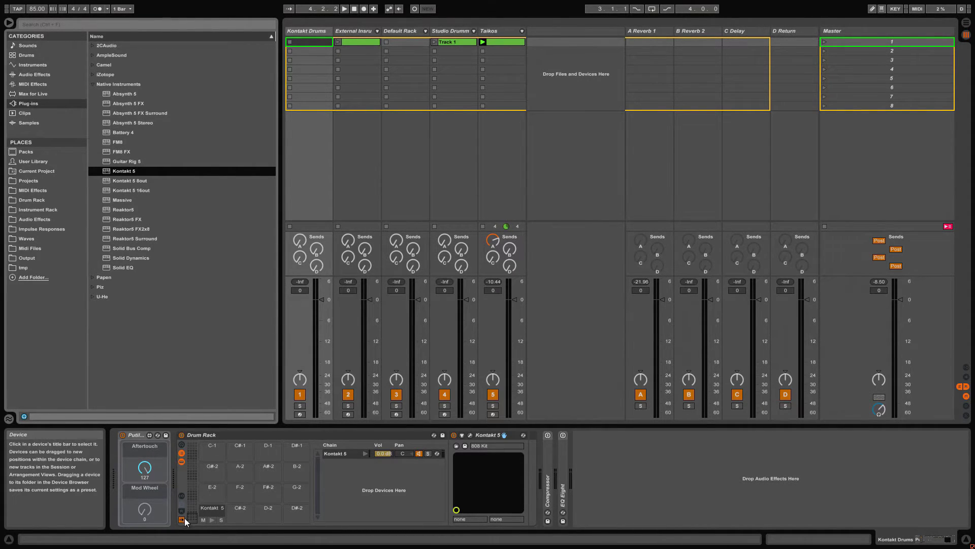
click(182, 495)
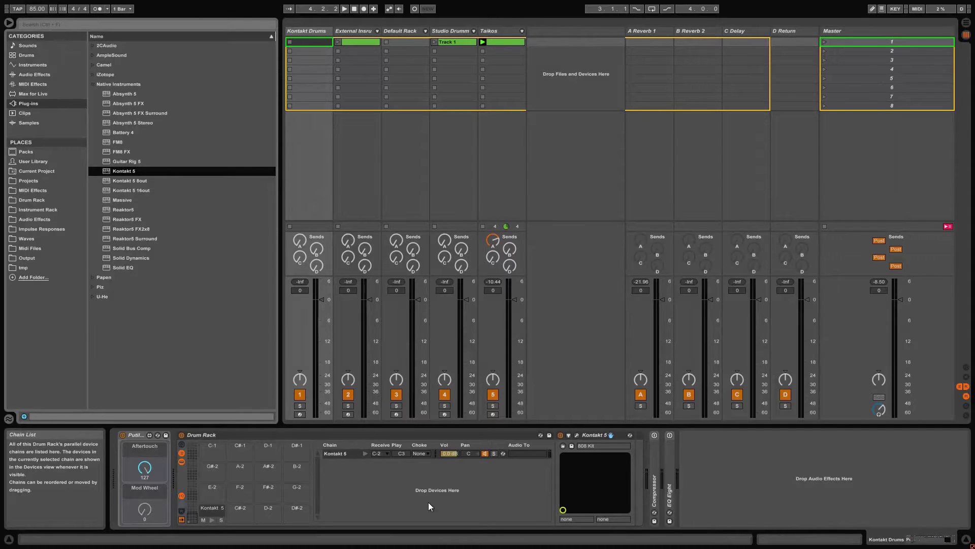
click(385, 453)
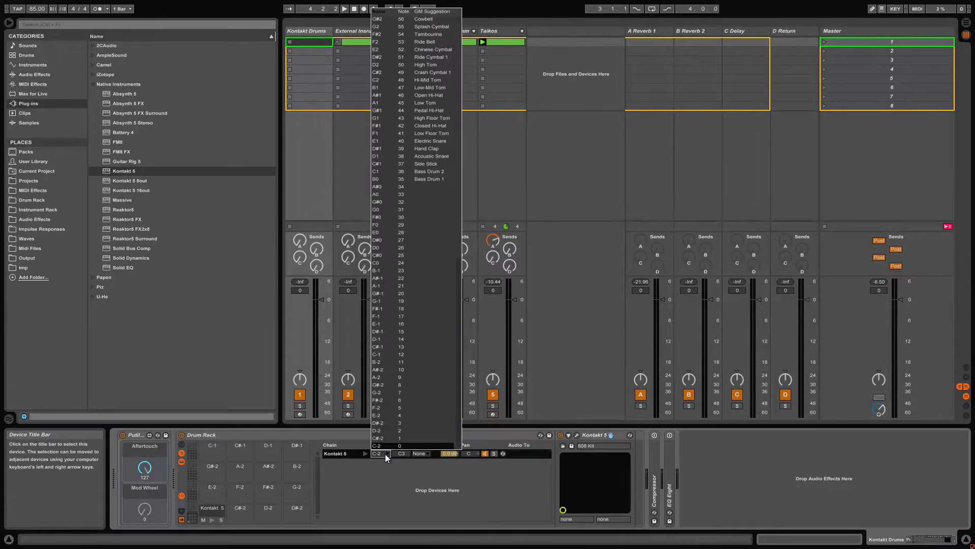
mouse_move(429, 15)
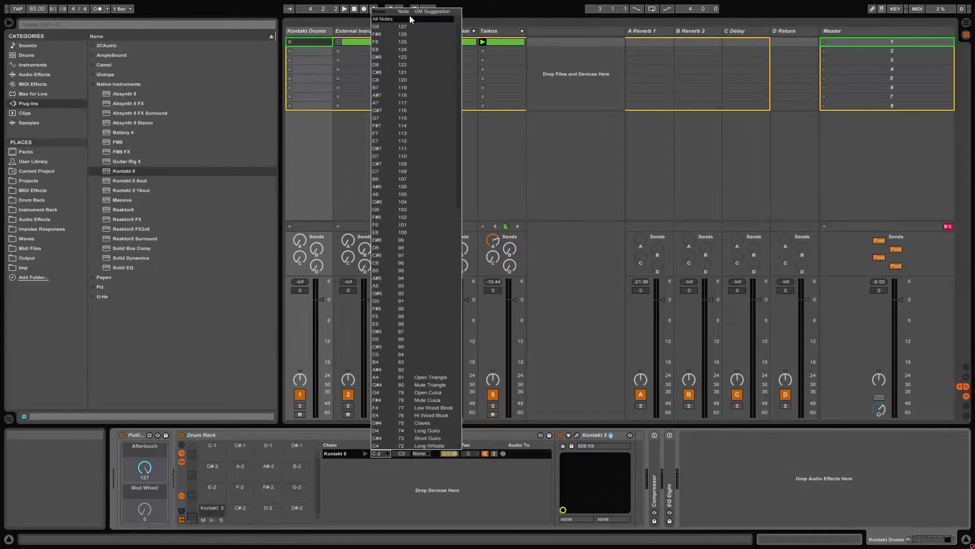
click(397, 18)
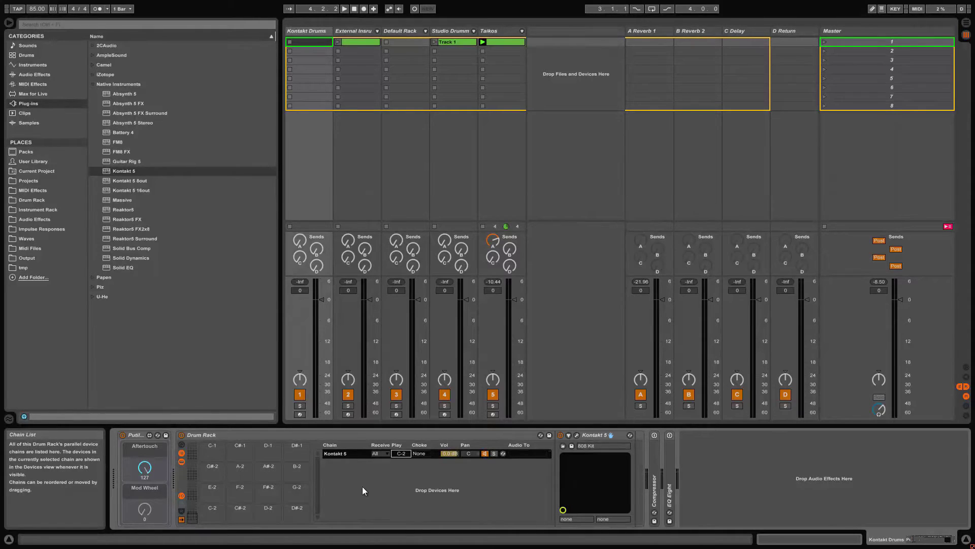
click(340, 471)
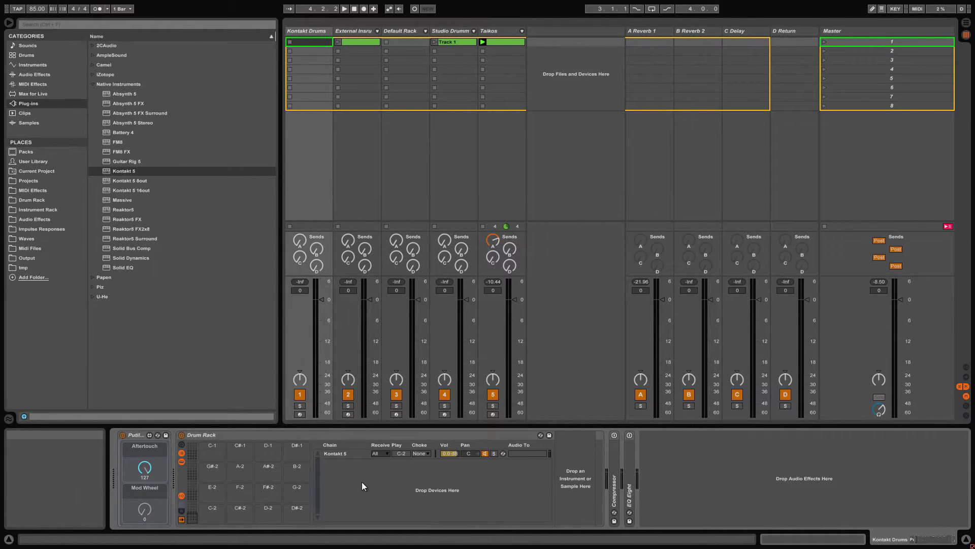
Add two new empty chains to the Drum Rack with Ctrl+T
key(ctrl+t)
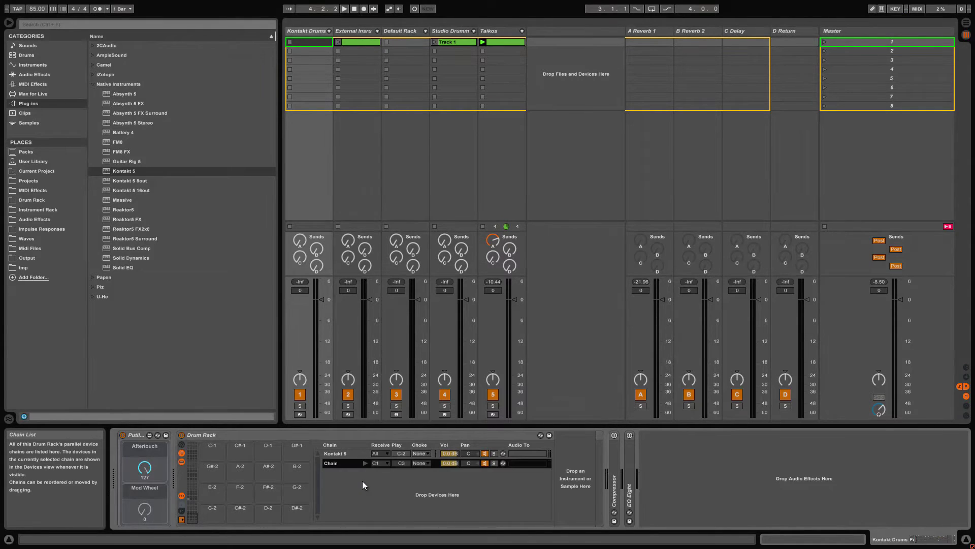
right_click(347, 471)
key(Escape)
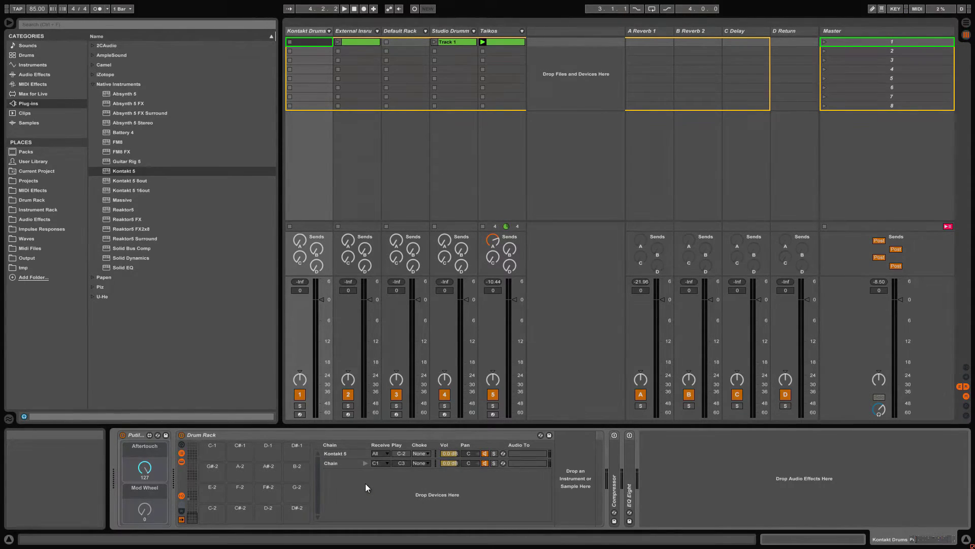
key(ctrl+t)
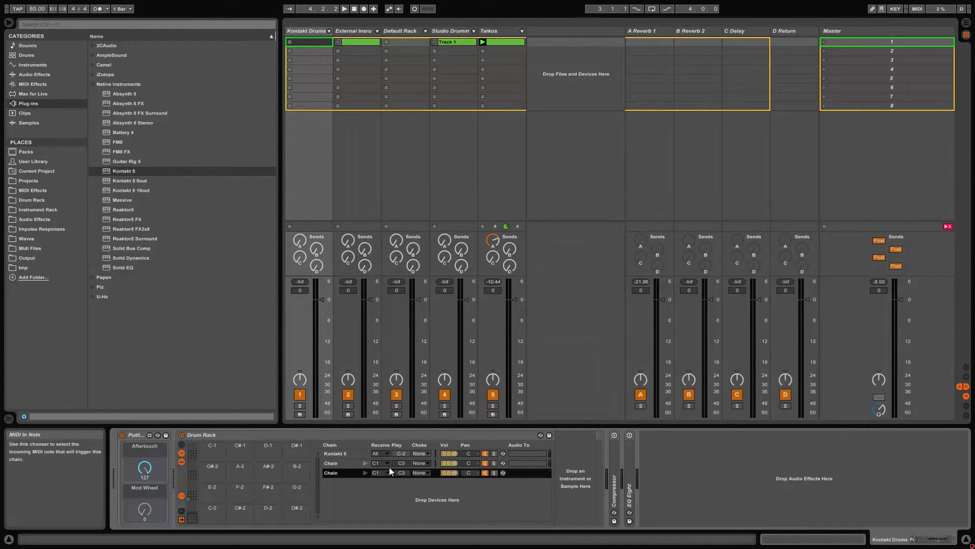
Set the second chain to play C1 and the third chain to receive and play D1
click(407, 461)
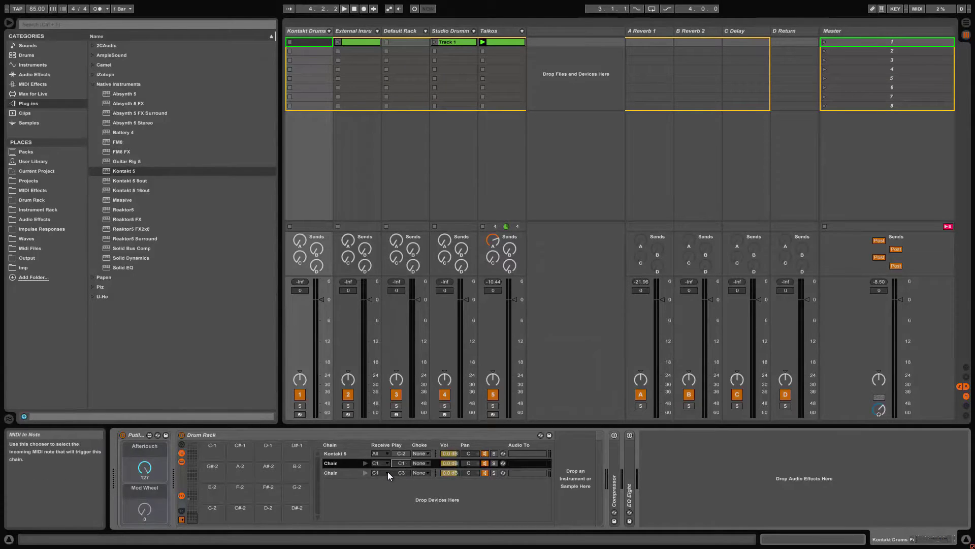
click(388, 471)
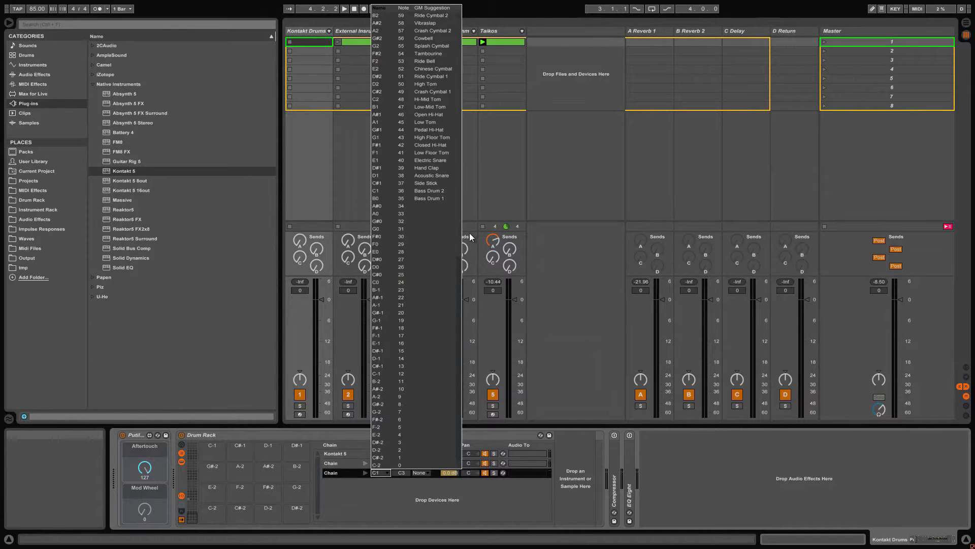
click(407, 174)
click(406, 474)
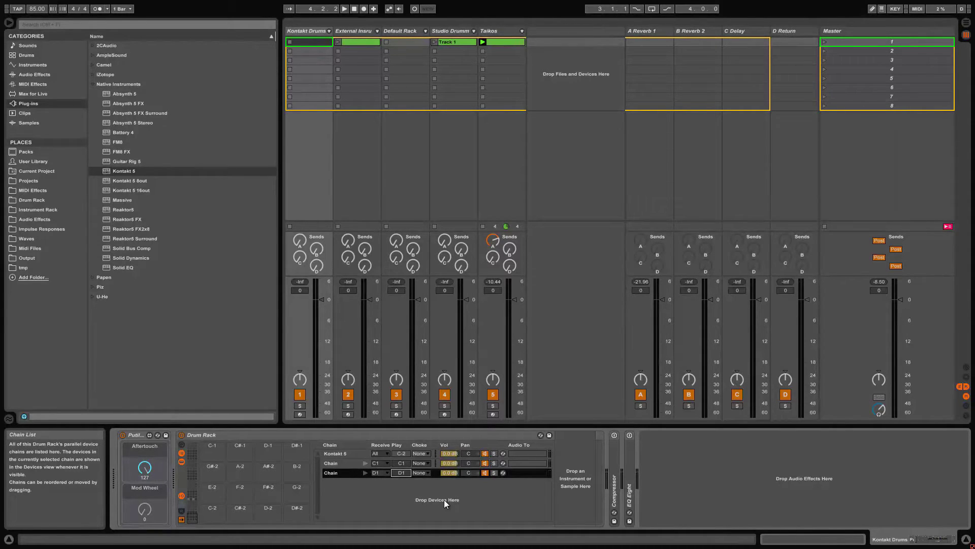
Name the new chains Kick (C1) and Snare (D1), then select the Kontakt 5 chain
right_click(492, 495)
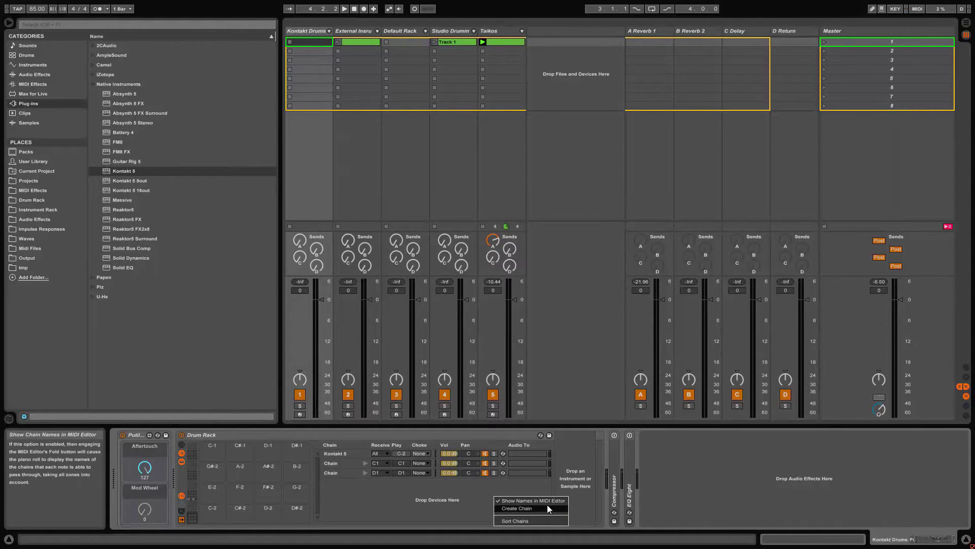
click(466, 510)
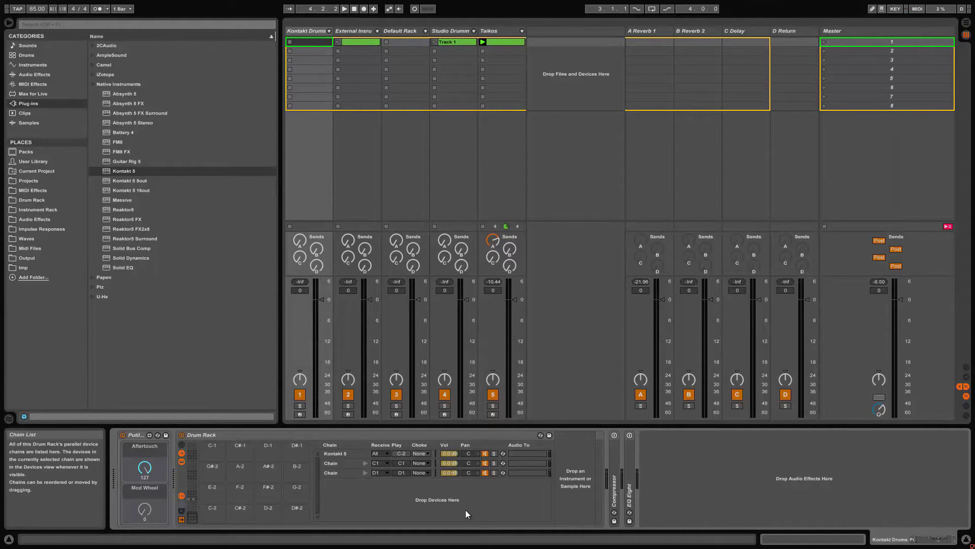
click(343, 462)
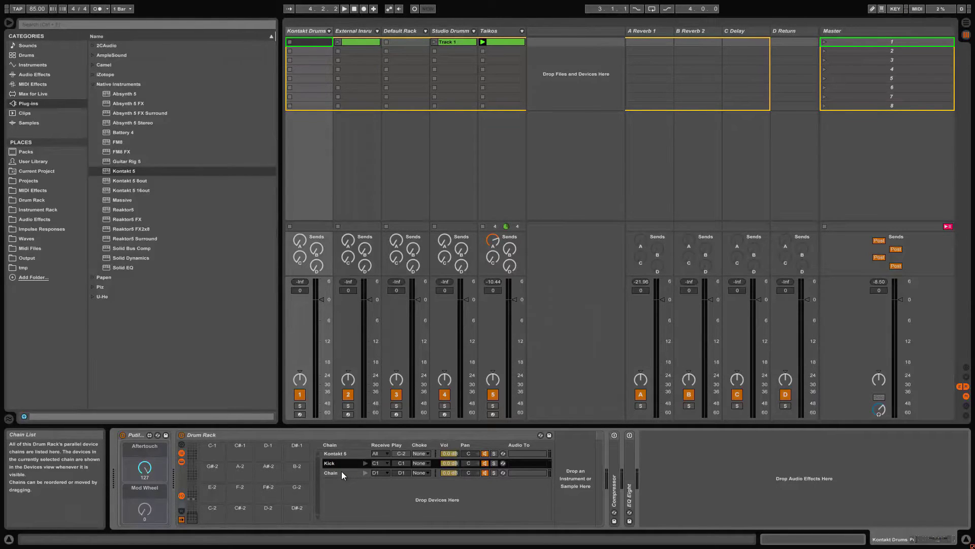
click(341, 470)
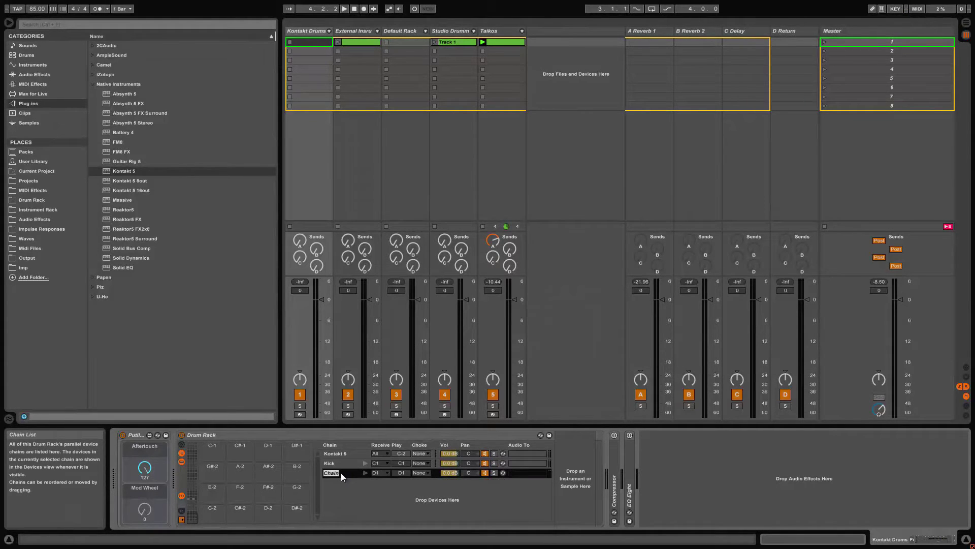
text(Snare)
key(Return)
click(359, 450)
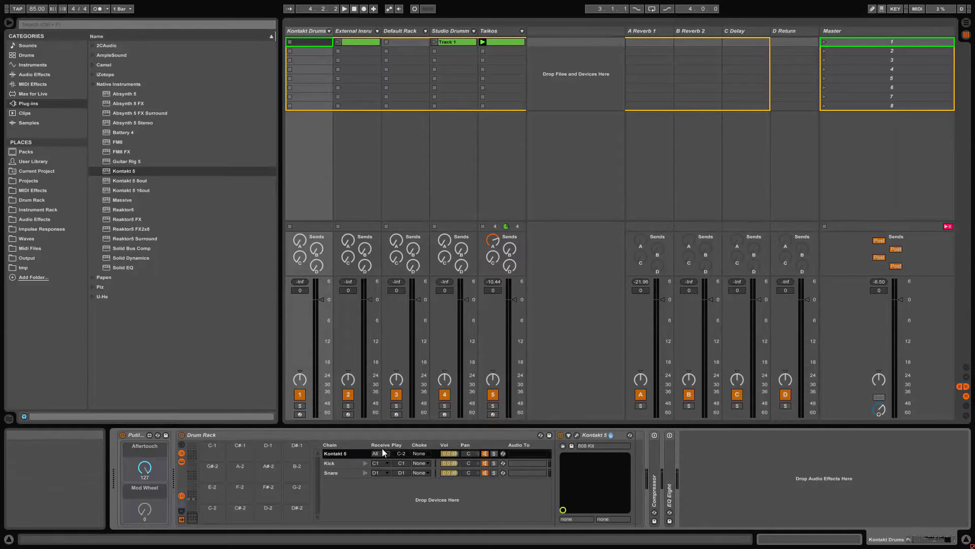
Open Kontakt 5 in Instrument Edit Mode and view the 808 Kit's drum groups in the Group Editor
click(577, 436)
click(457, 130)
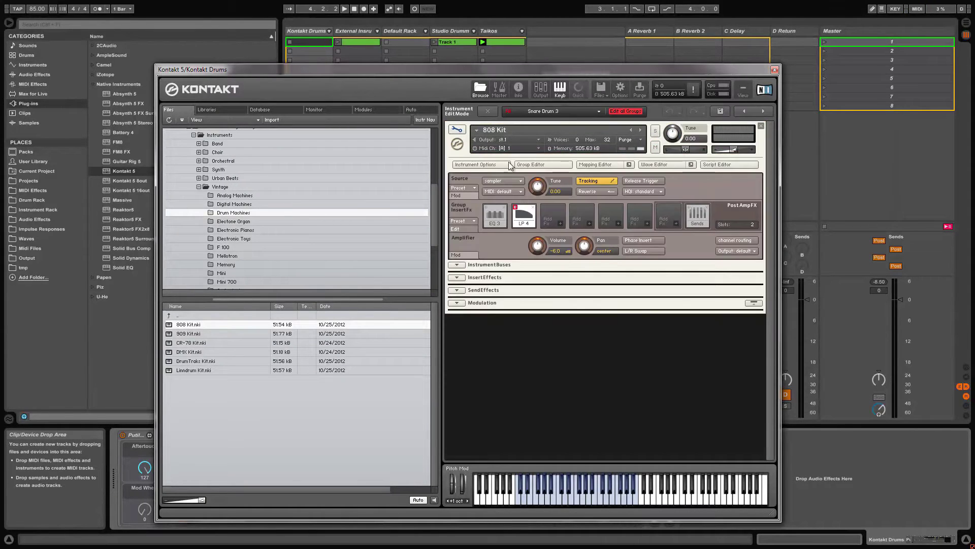
click(535, 168)
drag(752, 211, 757, 188)
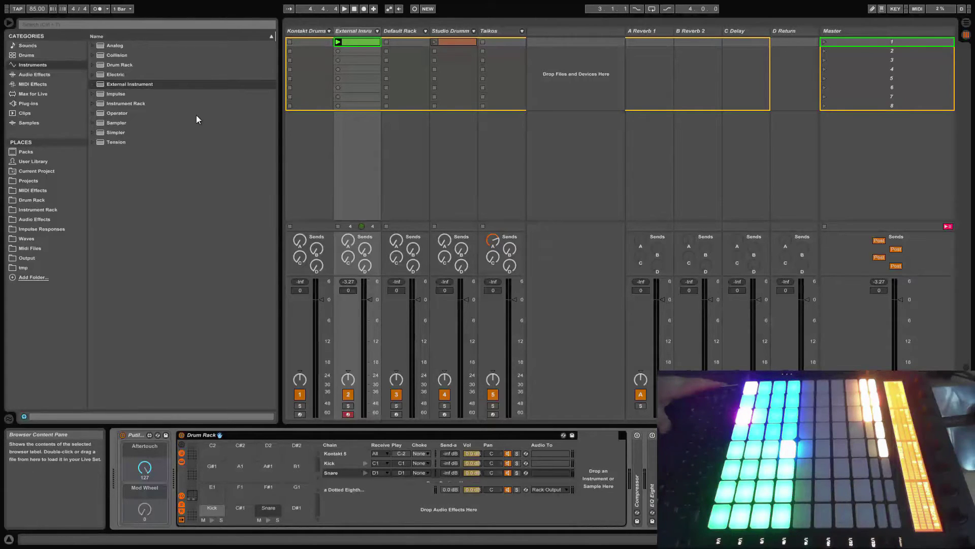
Add an External Instrument to Snare, with MIDI to 1-Kontakt 5 and audio from Kt. st.2
drag(102, 84, 343, 474)
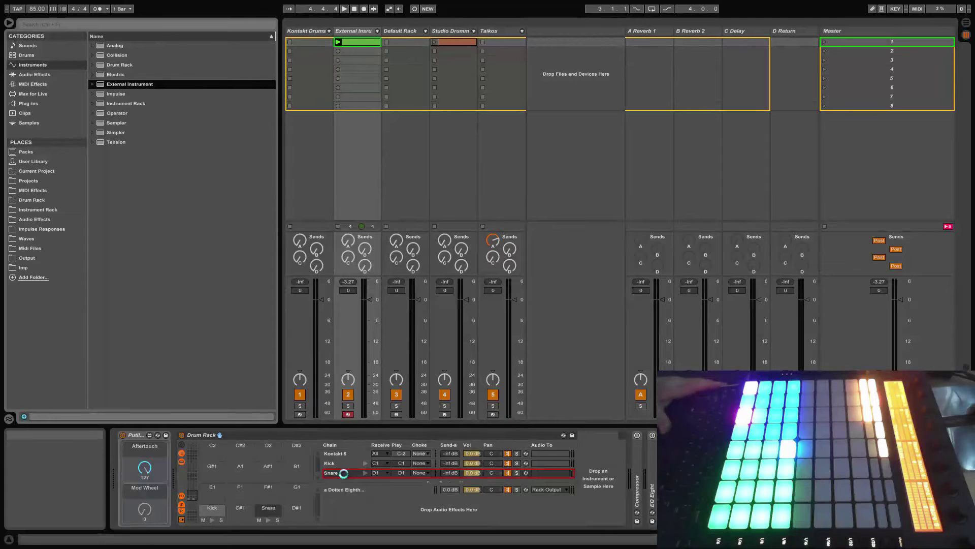
drag(343, 473, 343, 474)
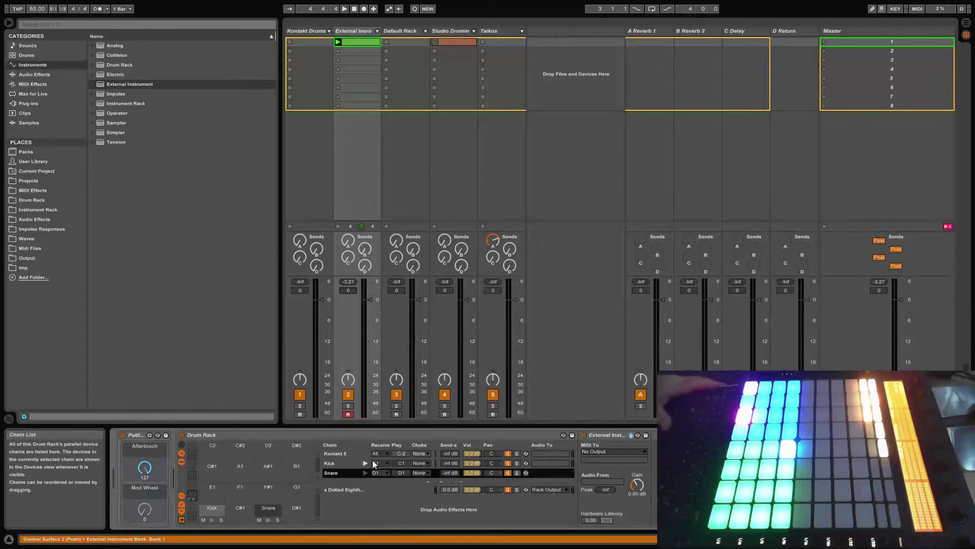
click(611, 450)
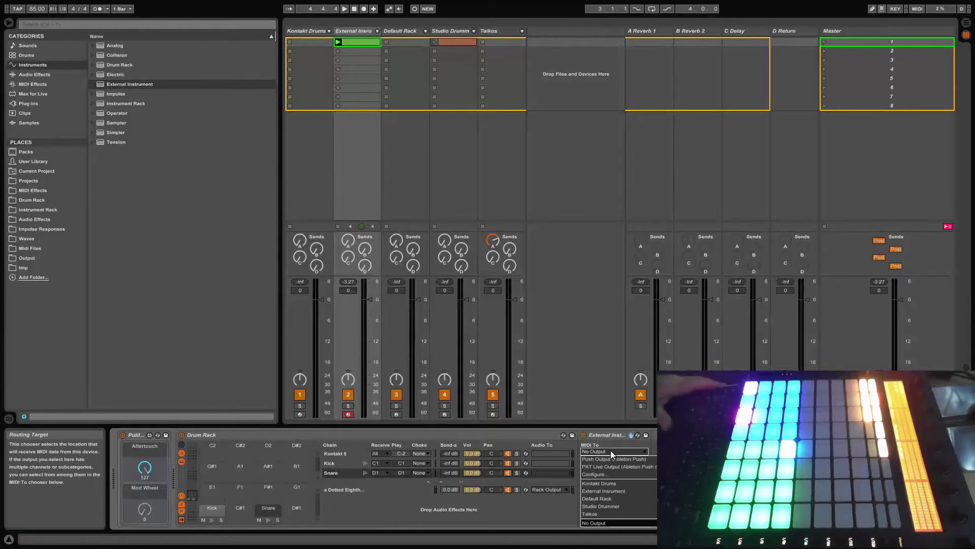
click(613, 489)
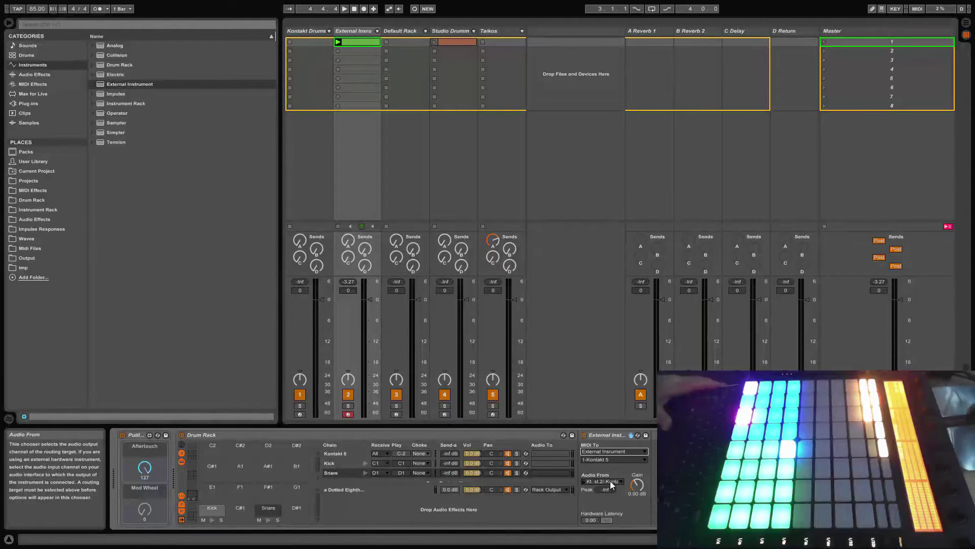
click(617, 481)
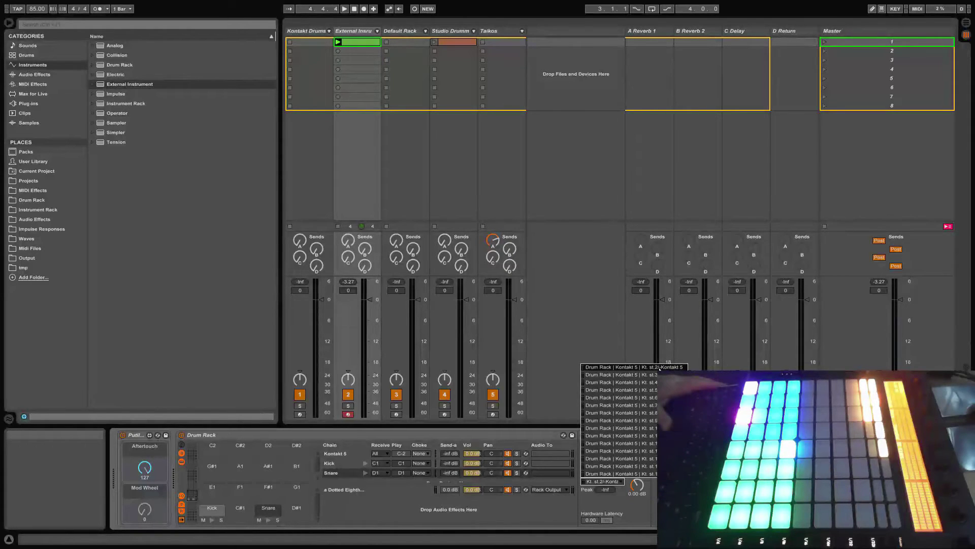
click(660, 367)
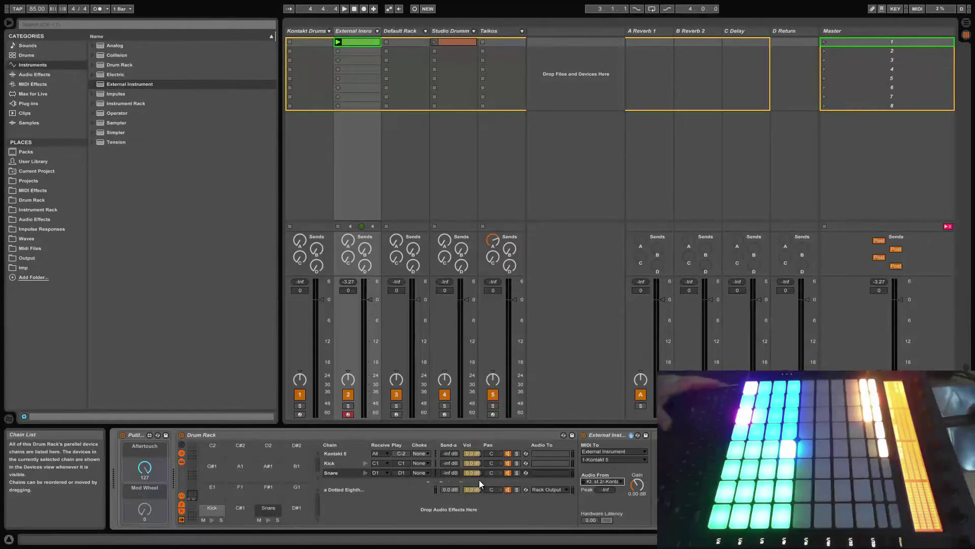
click(358, 452)
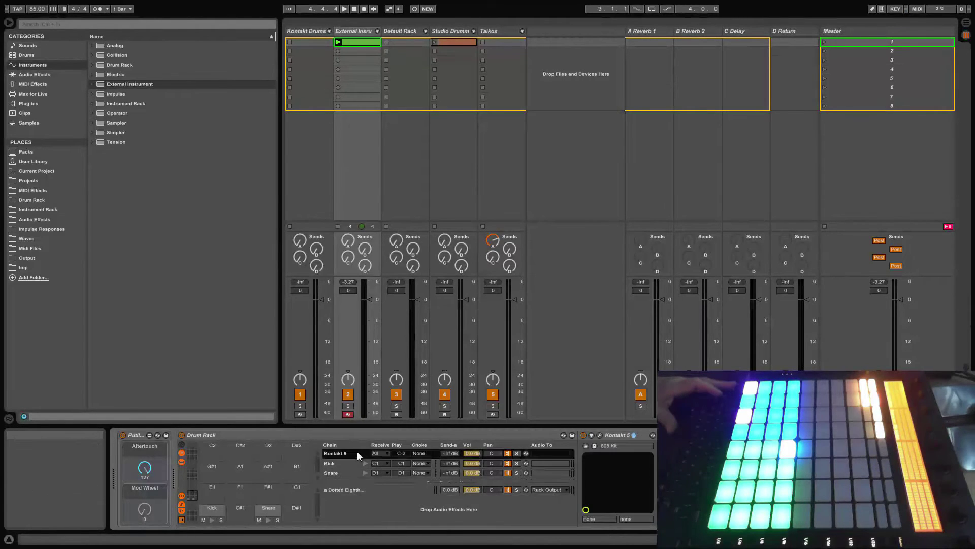
In Instrument Edit Mode, set the Snare Drum group's Amplifier Output to st.2, then close Kontakt
click(600, 435)
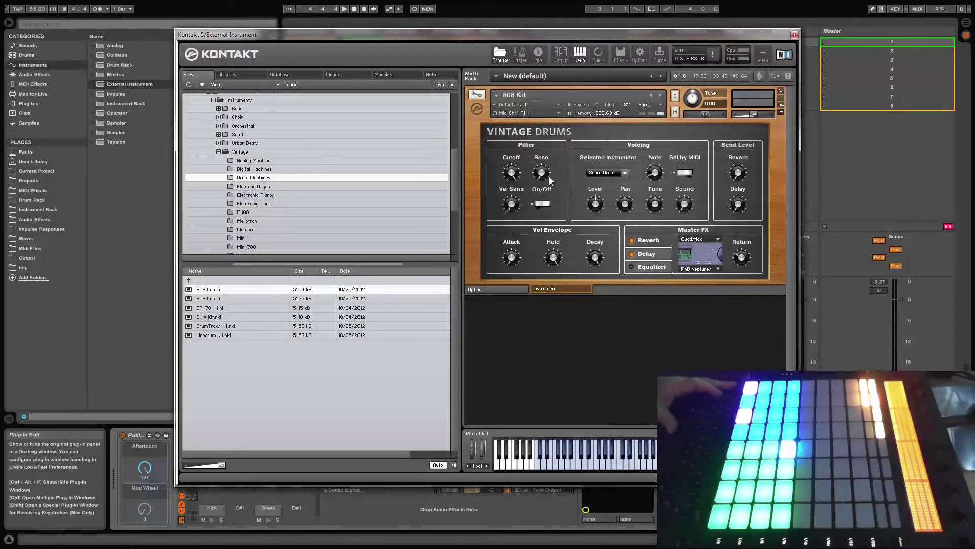
click(479, 93)
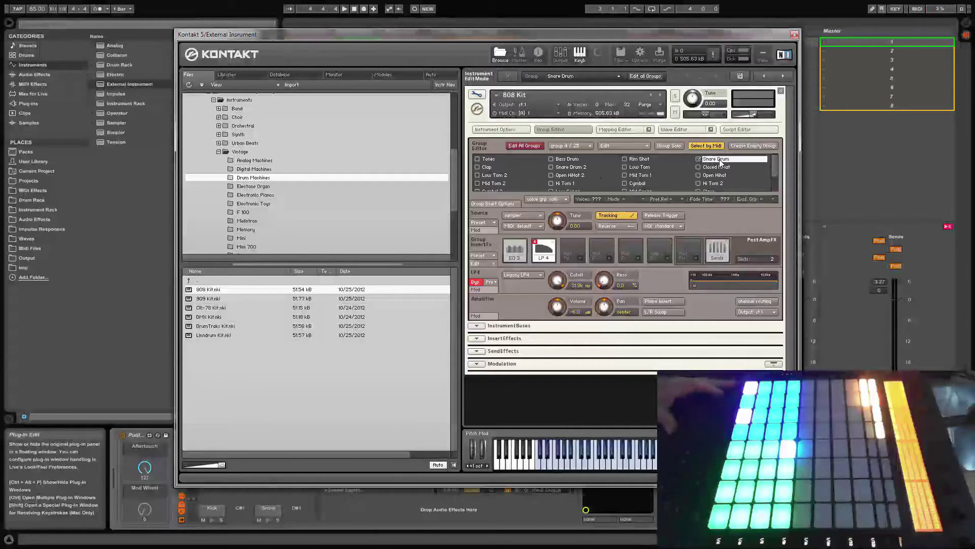
click(773, 313)
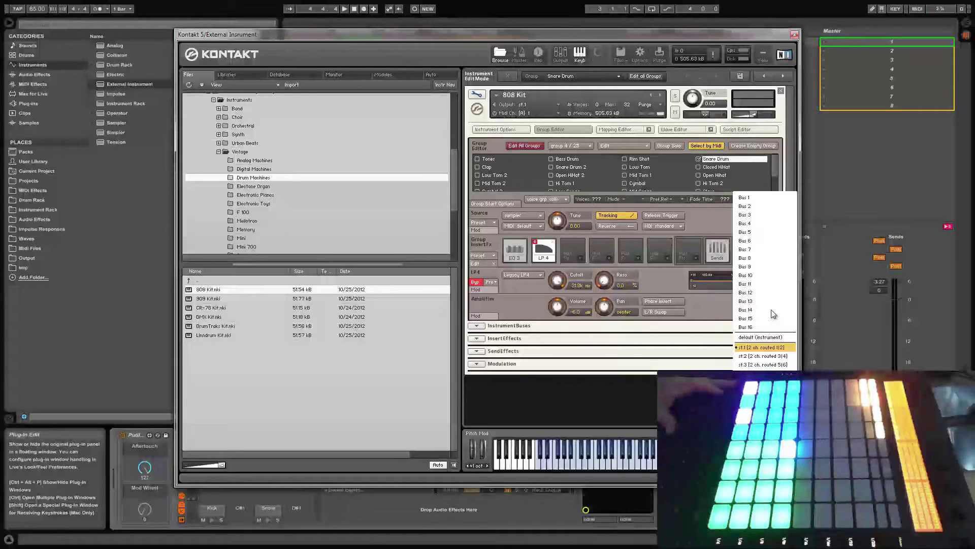
click(782, 358)
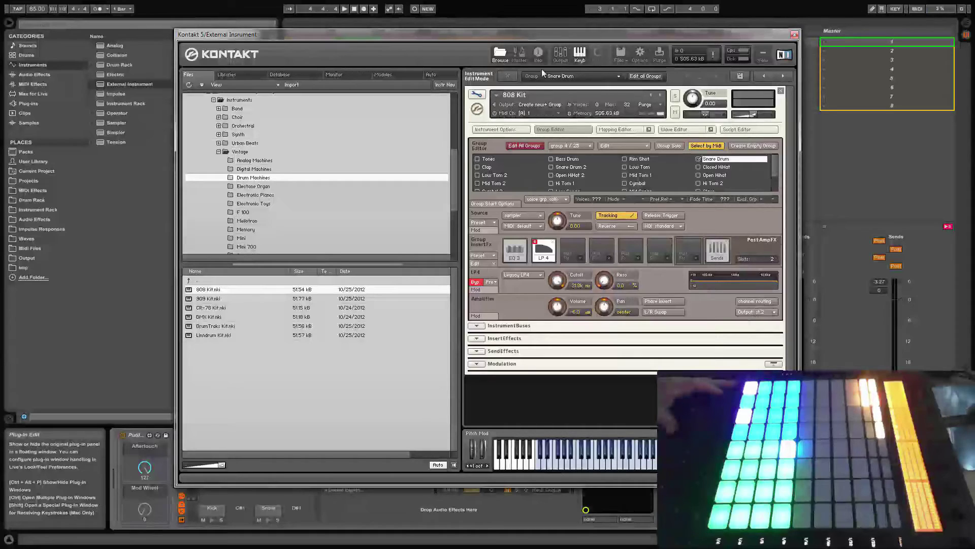
click(477, 94)
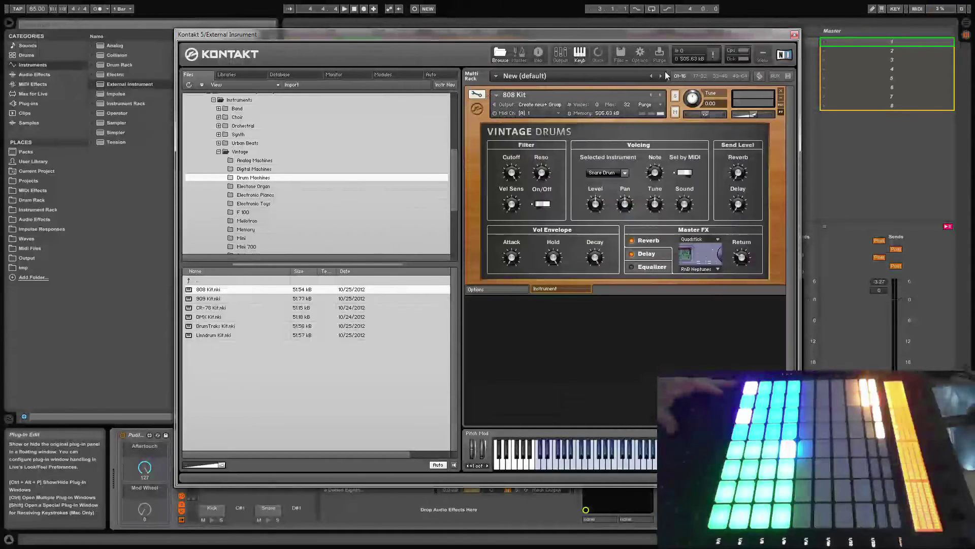
click(795, 35)
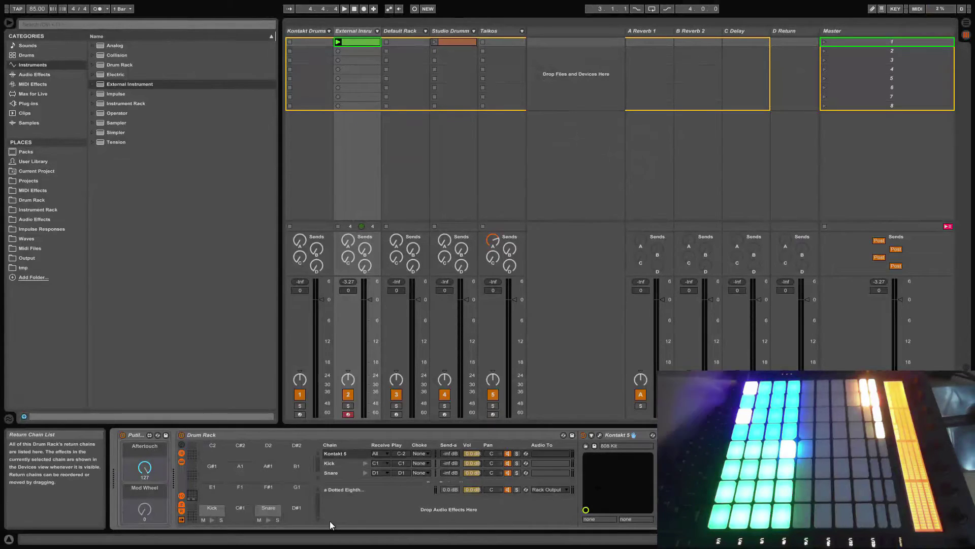
Play the drums while raising the Snare chain's Send A, then select the Default Rack track
key(space)
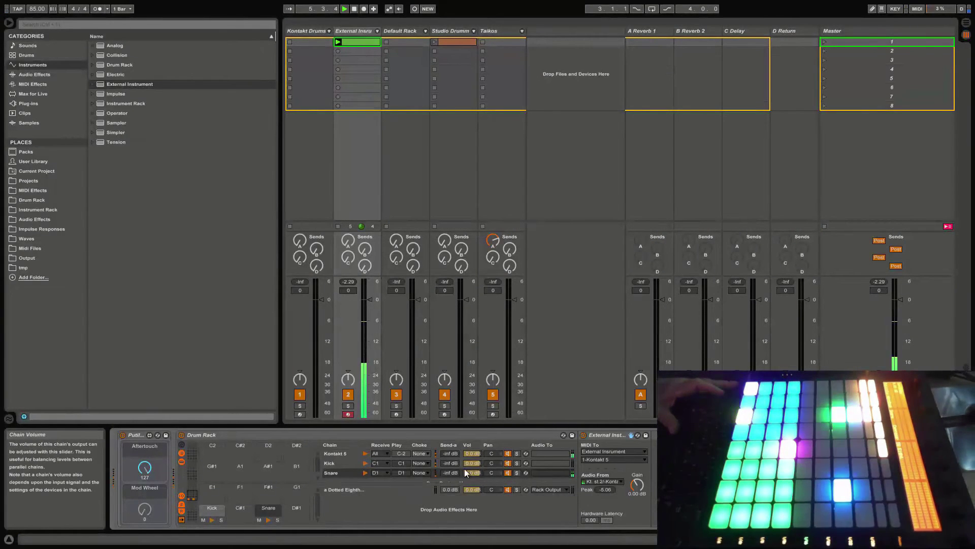
drag(456, 471, 456, 472)
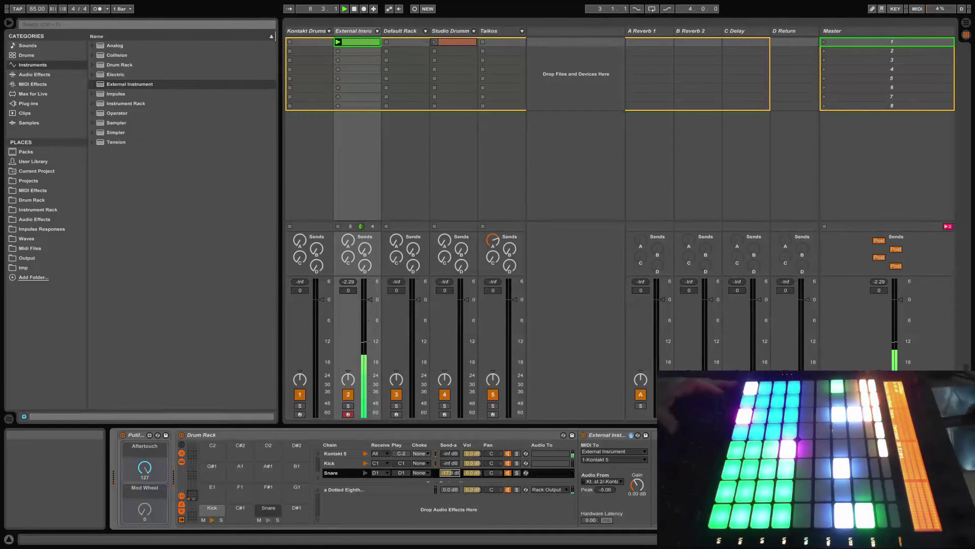
drag(456, 473, 456, 472)
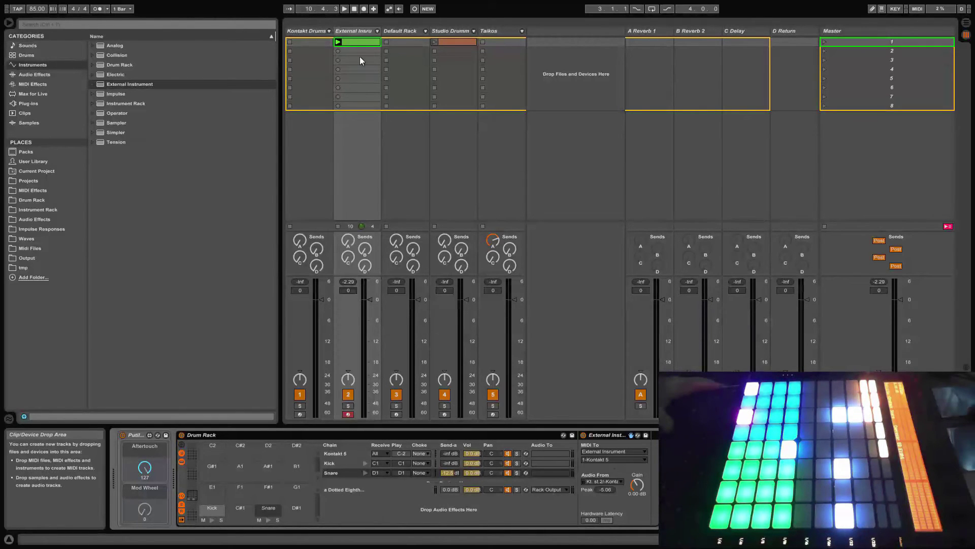
click(378, 31)
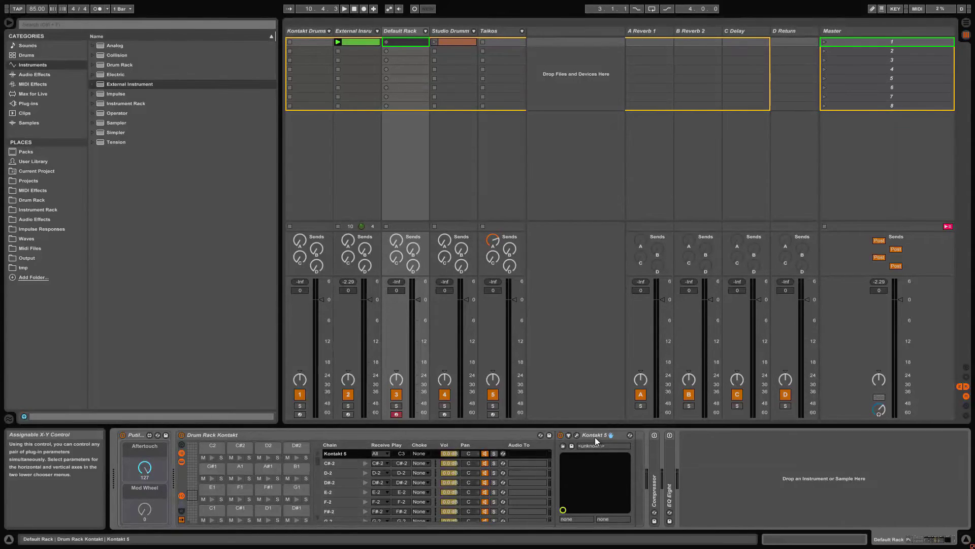
click(578, 434)
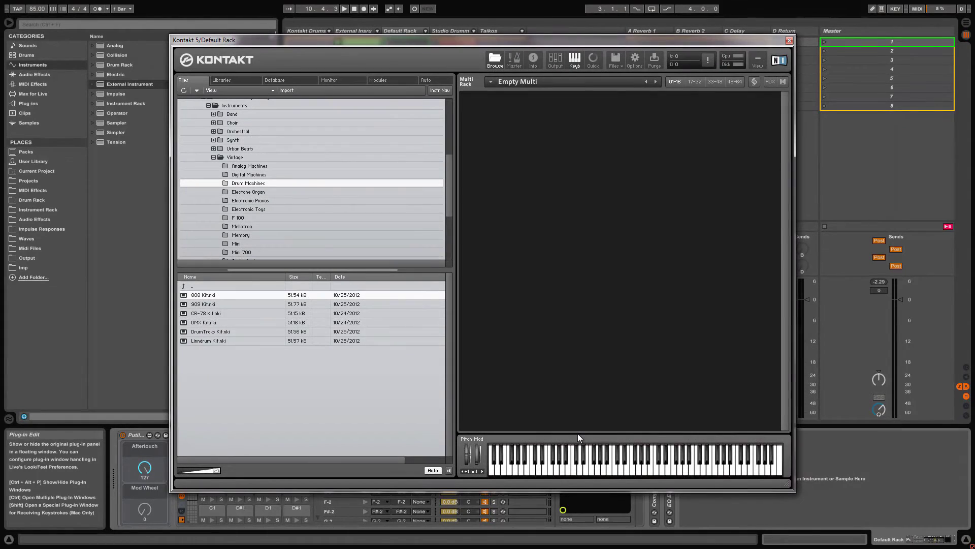
click(789, 40)
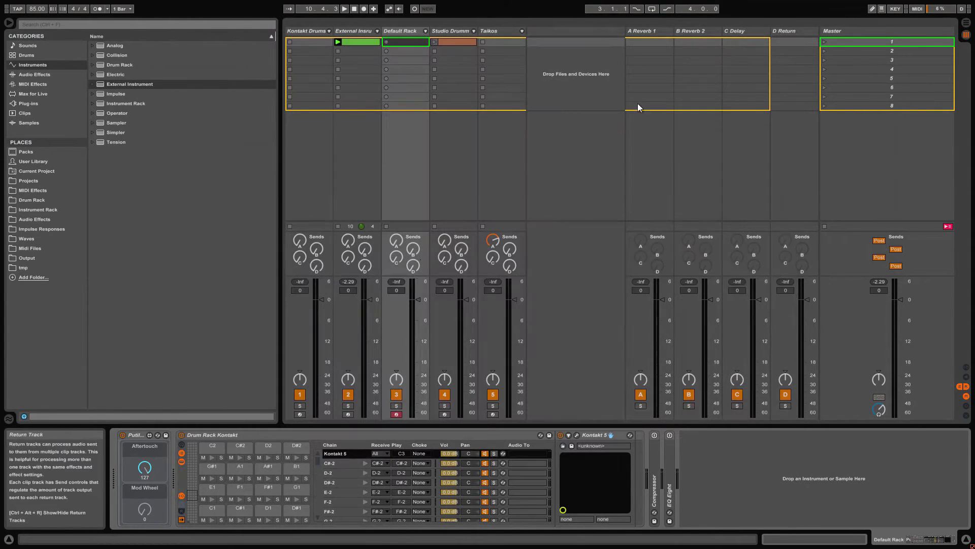
click(341, 463)
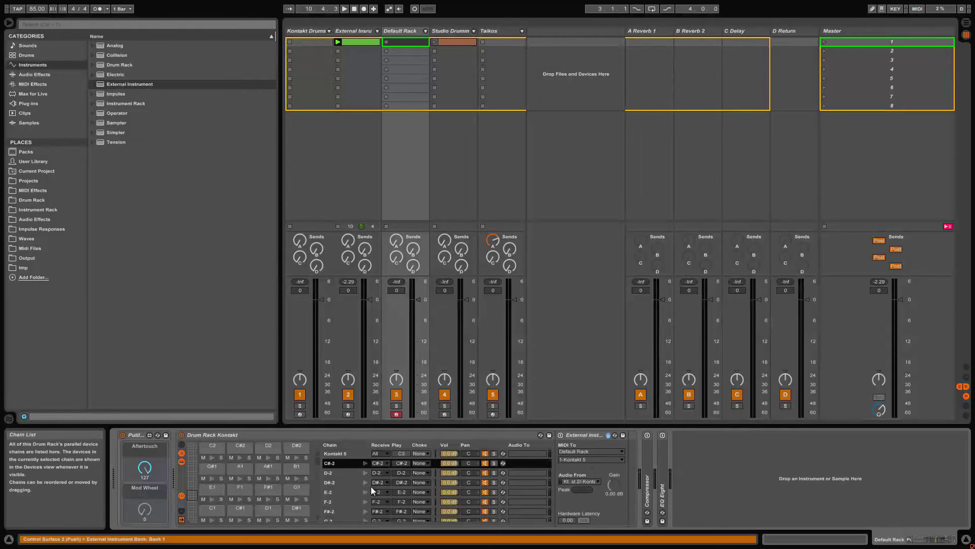
click(345, 472)
click(346, 482)
click(346, 492)
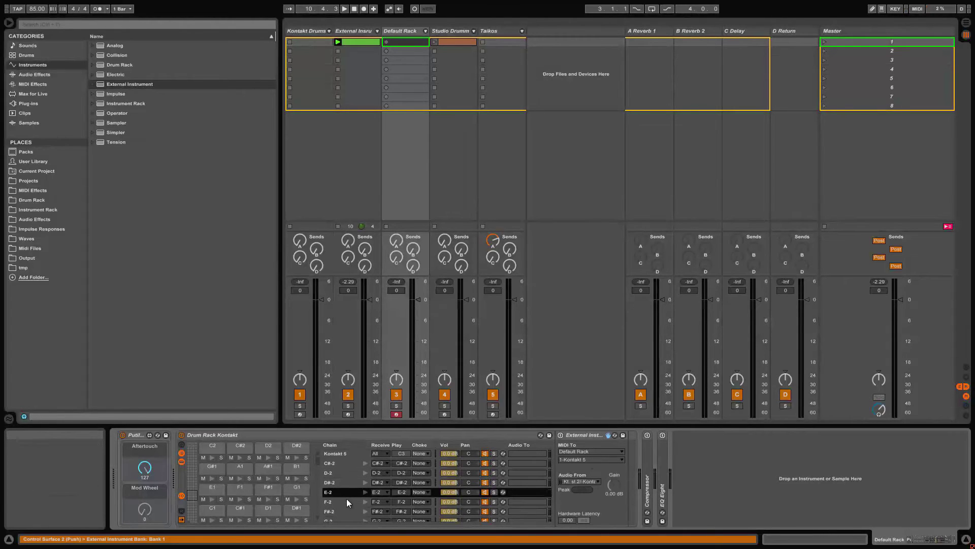
click(346, 499)
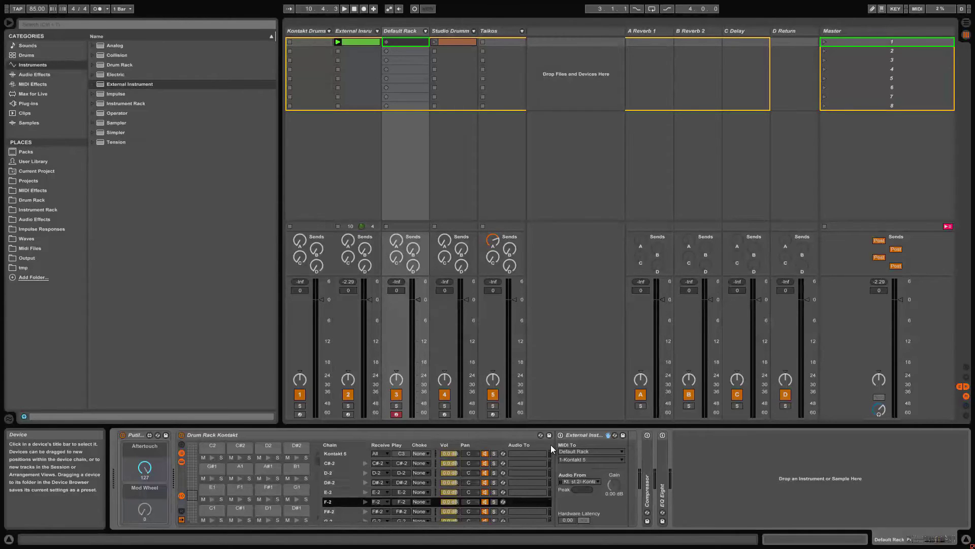
click(334, 453)
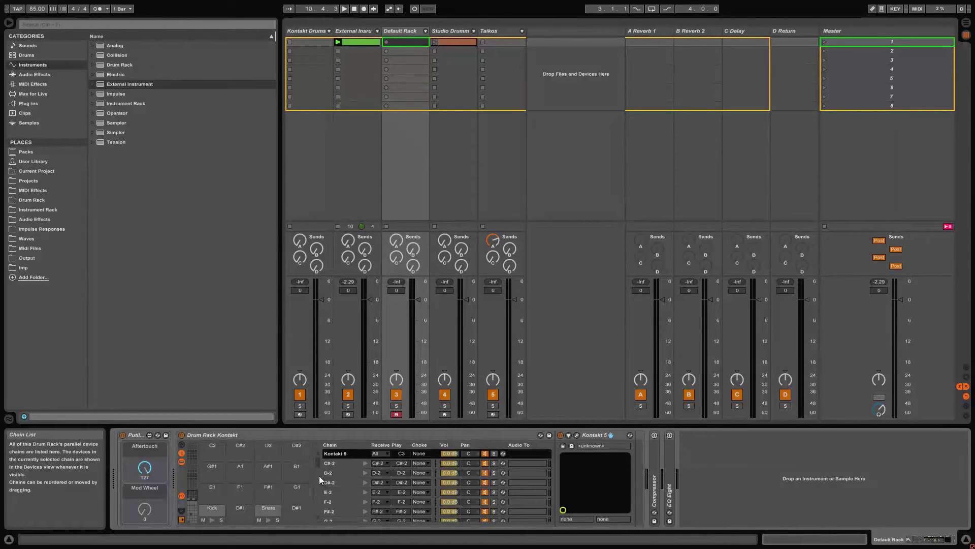
click(347, 462)
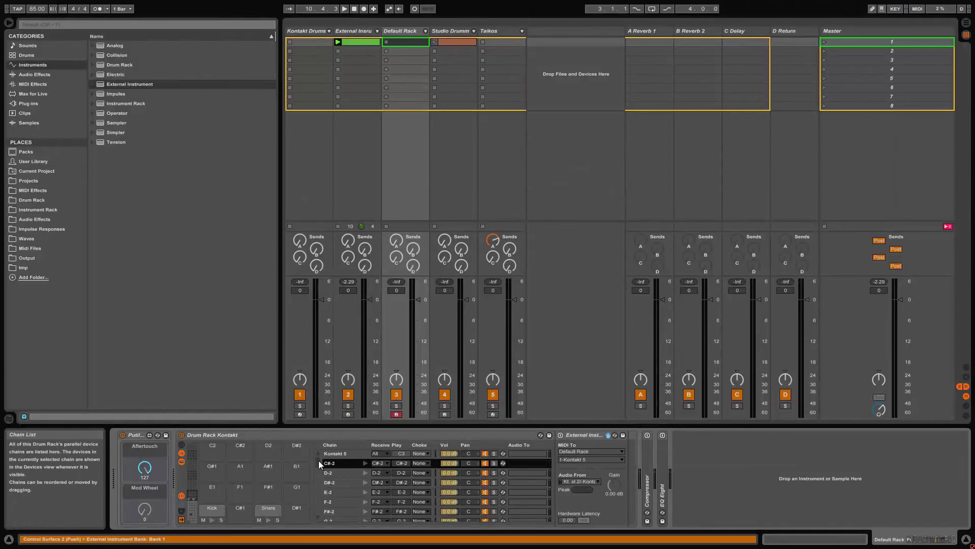
scroll(316, 462, down, 3)
scroll(315, 482, down, 8)
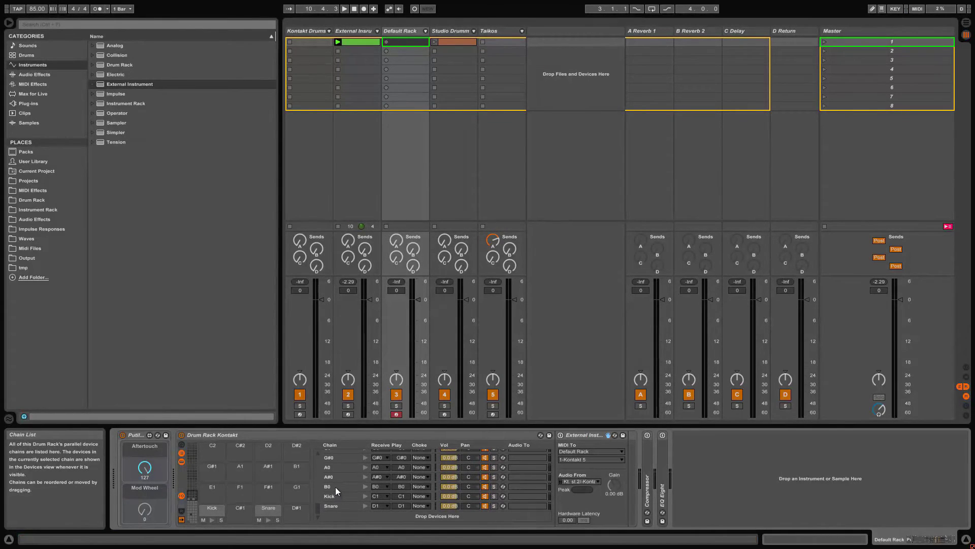
Delete the 34 unused chains down to B0 and save the rack as the Drum Rack Kontakt preset
shift+click(336, 486)
right_click(337, 485)
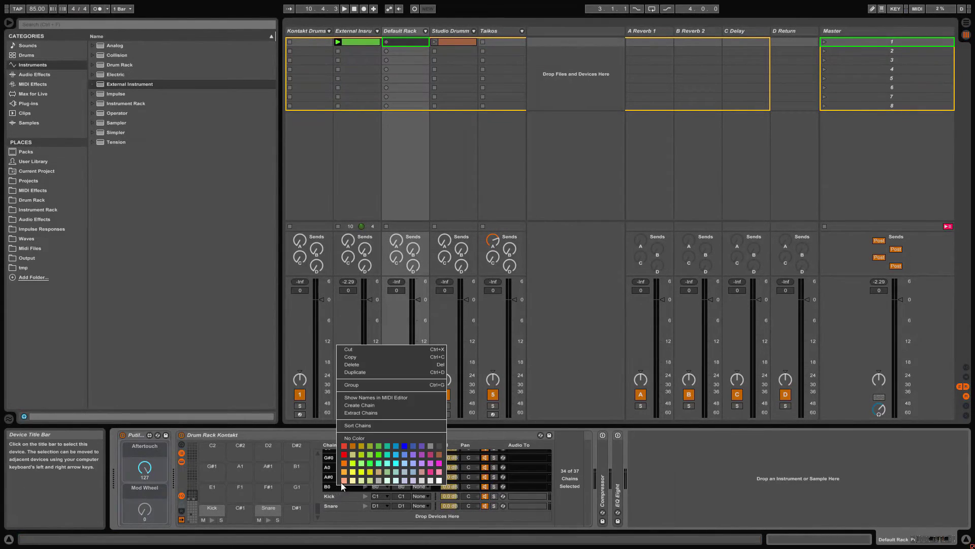
click(377, 366)
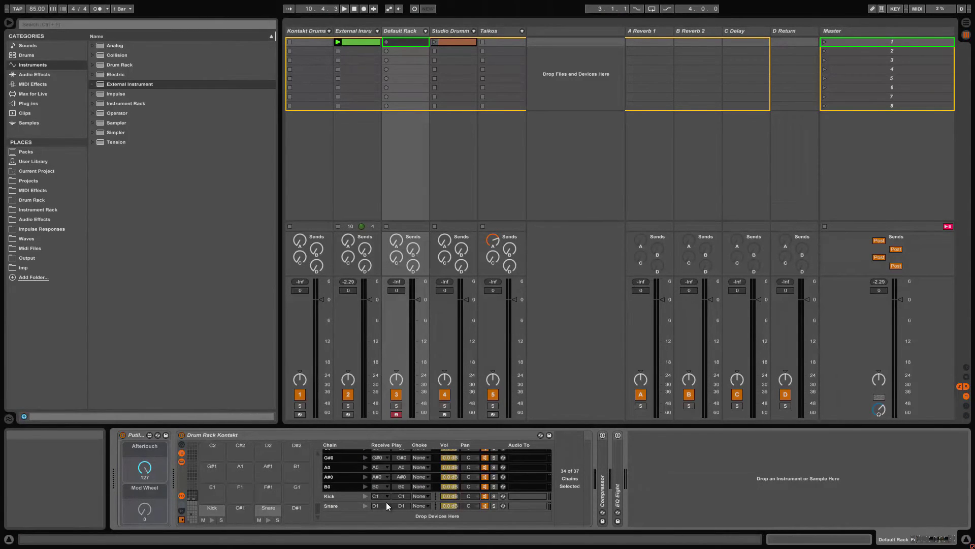
key(Delete)
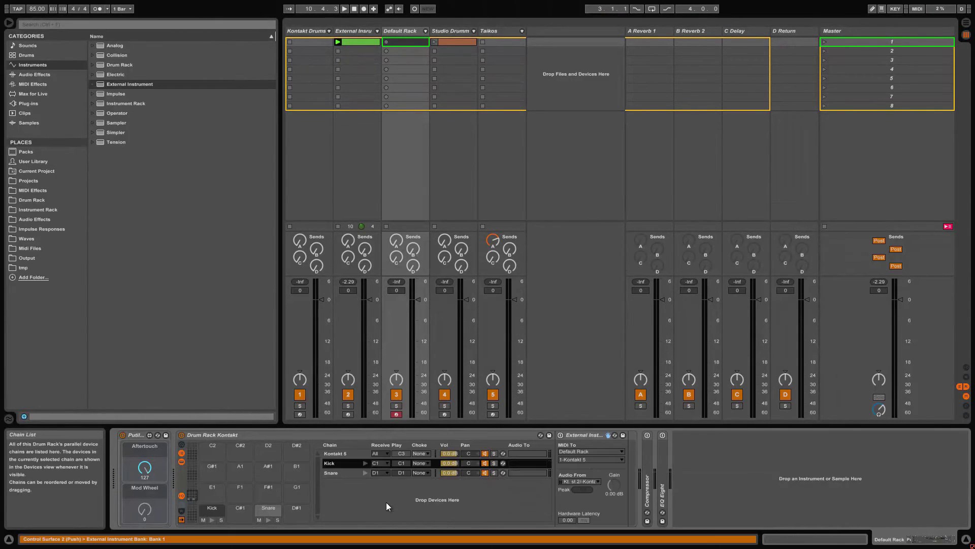
click(549, 435)
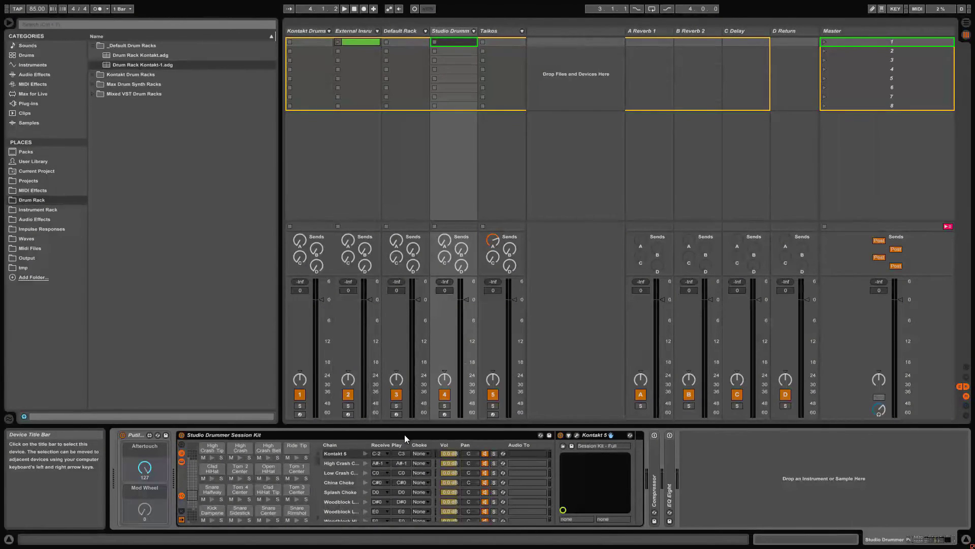
Check the Session Kit's High Crash, crash and china chains, then open the Kontakt 5 plug-in window
click(340, 455)
click(339, 461)
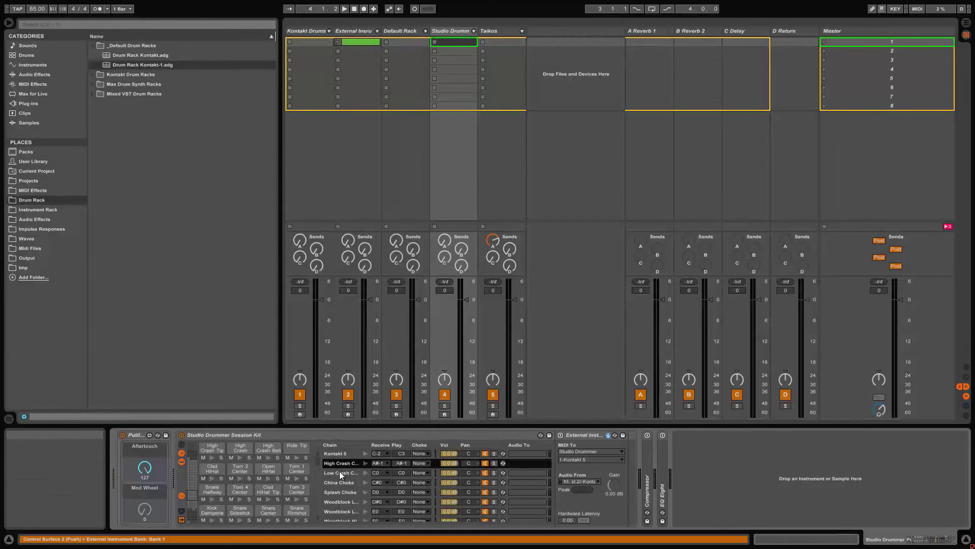
click(331, 472)
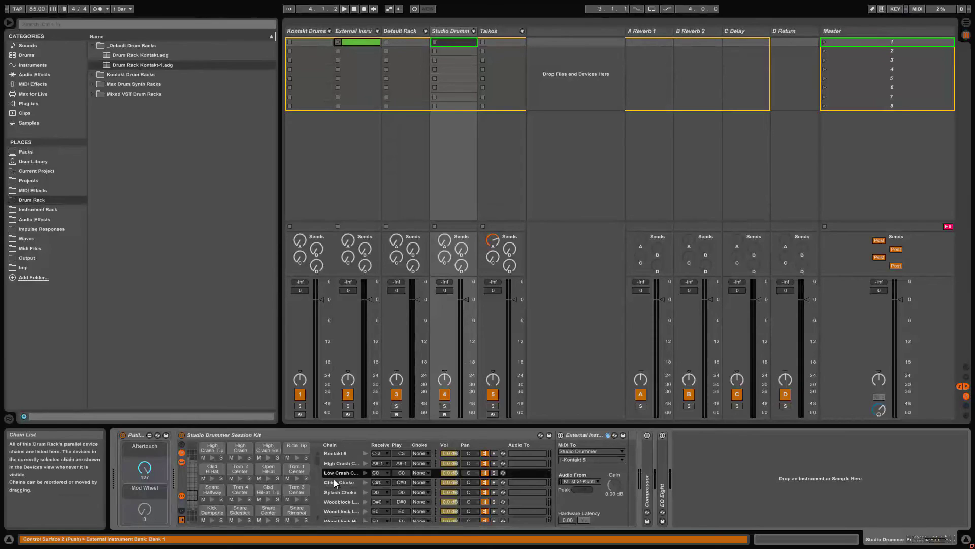
click(334, 480)
click(405, 453)
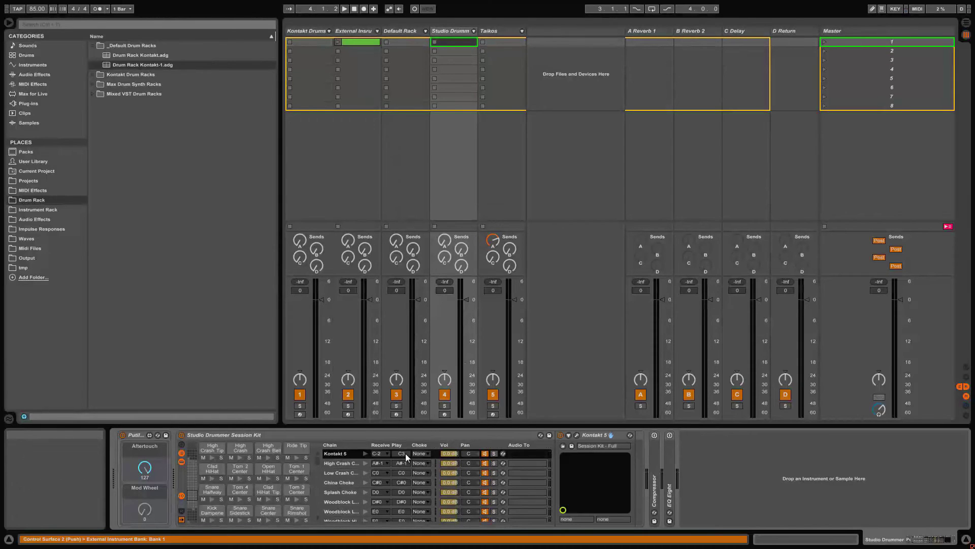
click(577, 435)
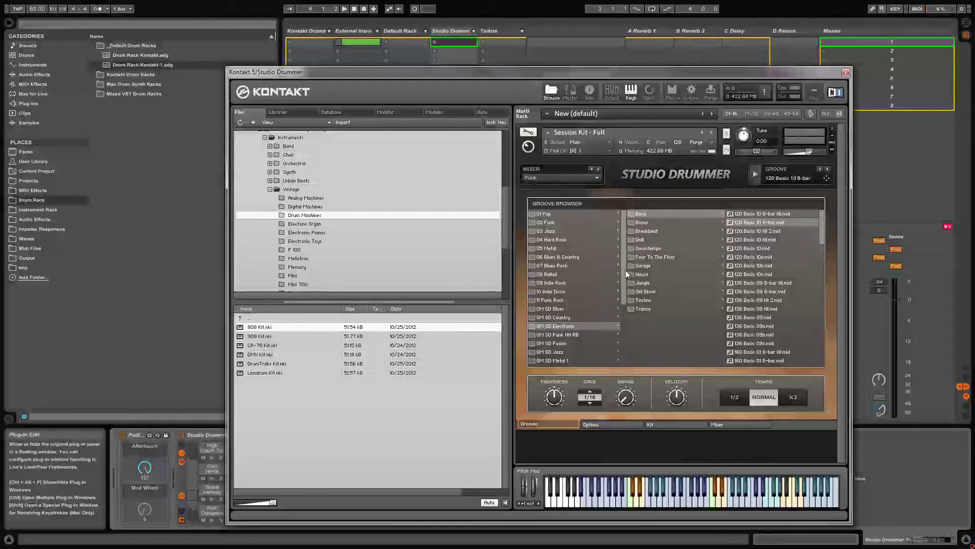
Audition the 120 Basic 10 groove, drop it into the Studio Drummer track's first slot, and close Kontakt
drag(624, 246, 623, 274)
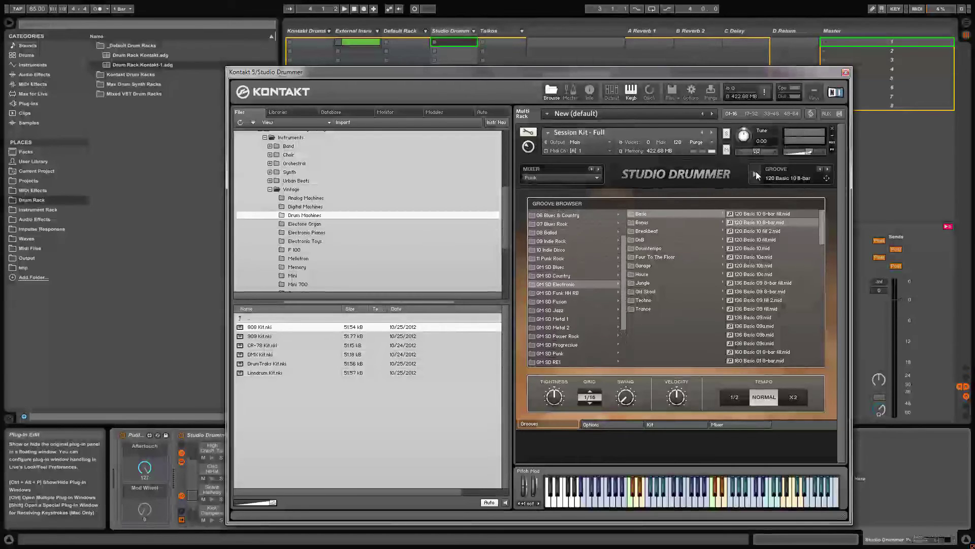
click(756, 175)
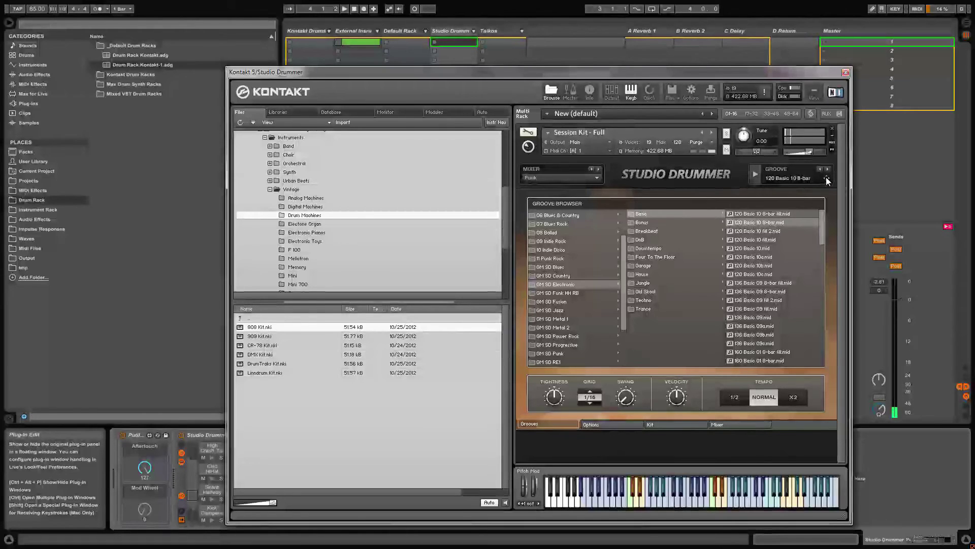
drag(493, 48, 467, 45)
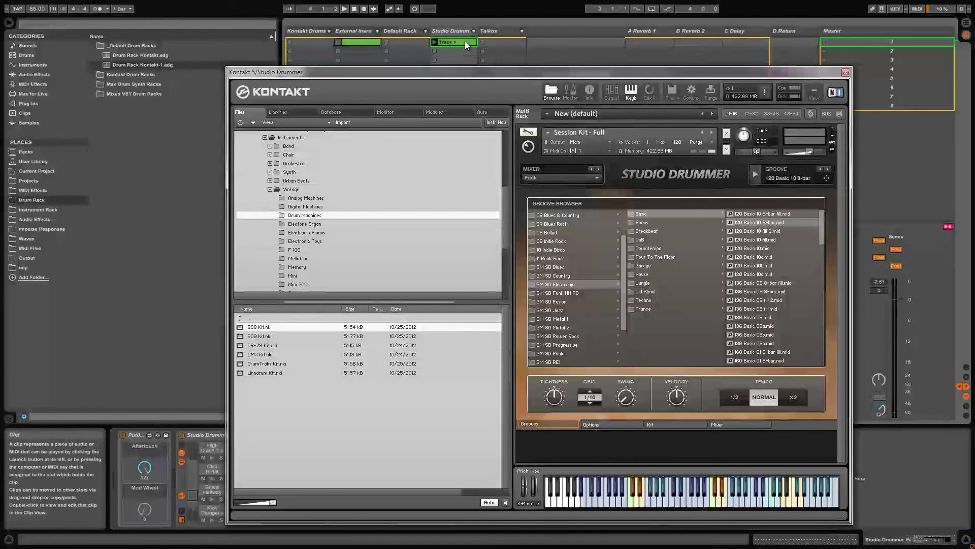
click(846, 72)
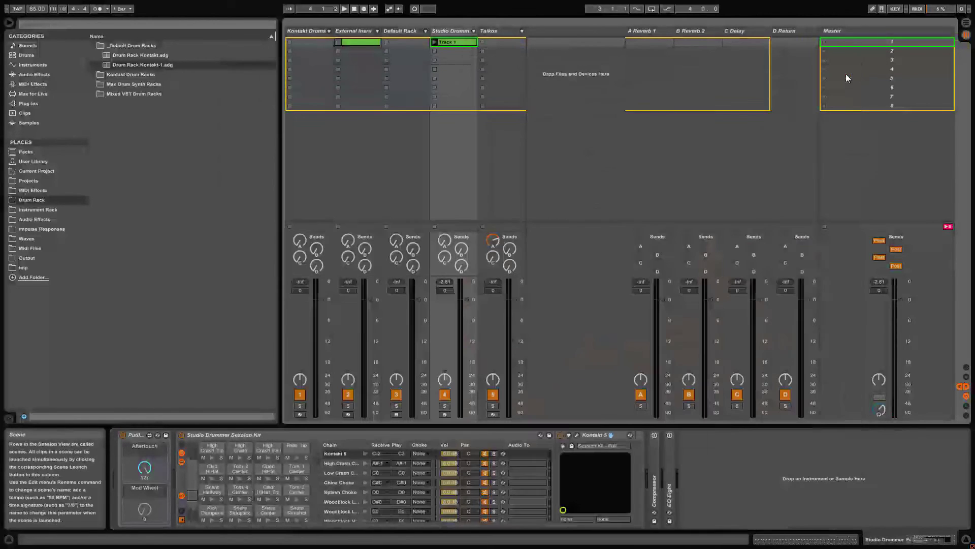
Open the Track 1 clip in the note editor with enlarged drum rows and play it back
double_click(463, 41)
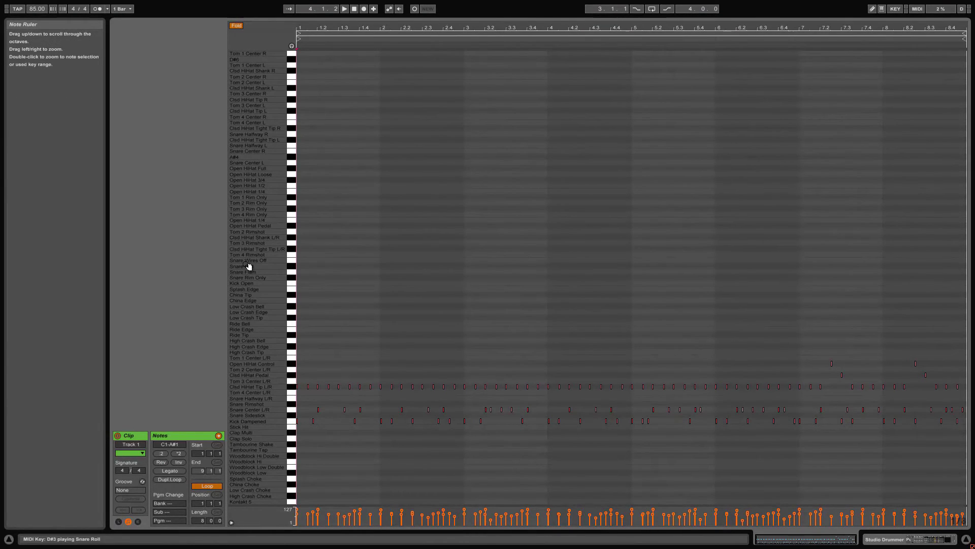
drag(251, 265, 253, 265)
scroll(253, 264, down, 10)
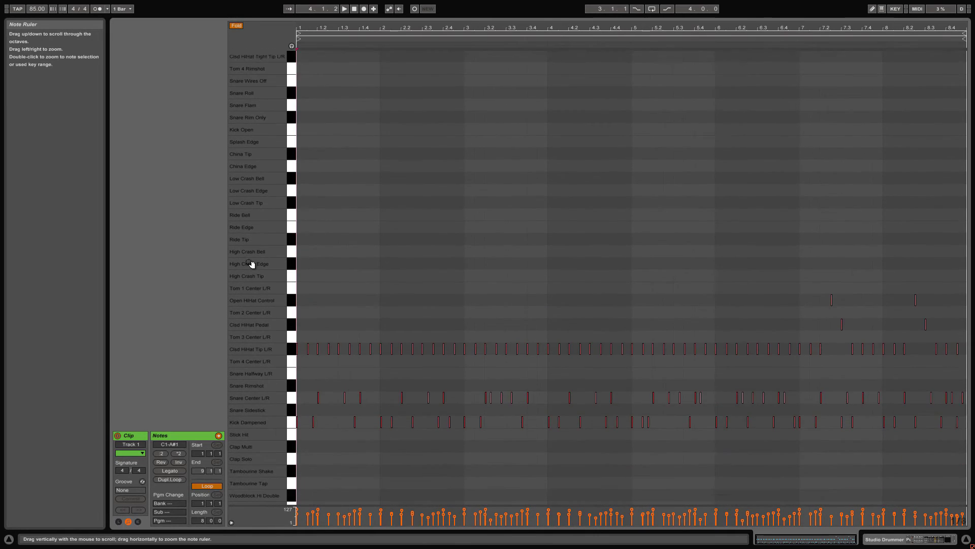
key(space)
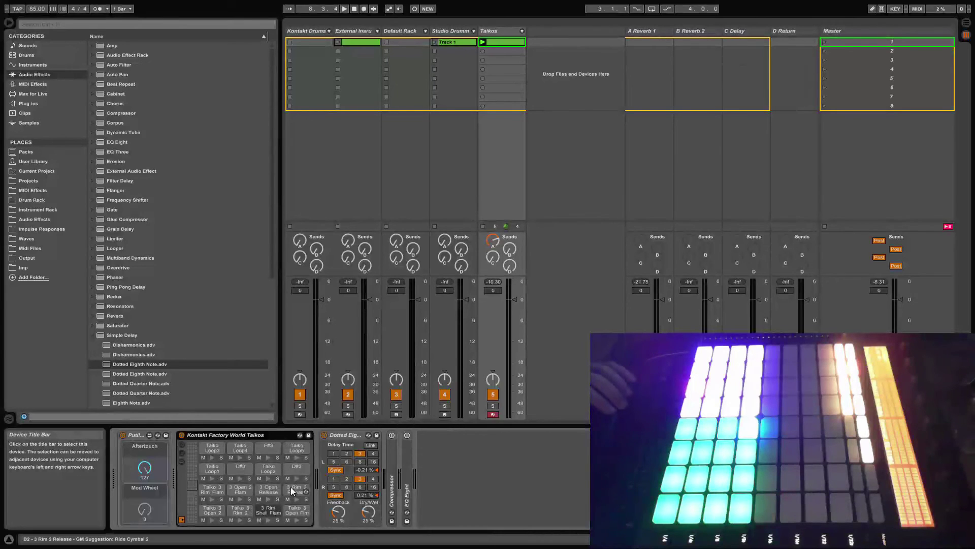
Start playback and open the Taikos clip, zoomed so Taiko 3 Open 2 and Rim Shell Flam names show
key(space)
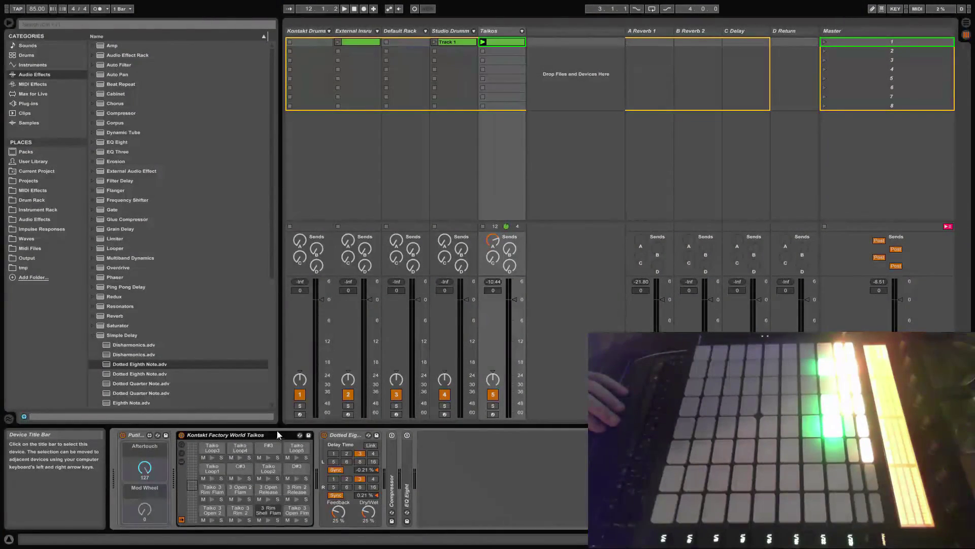
double_click(513, 43)
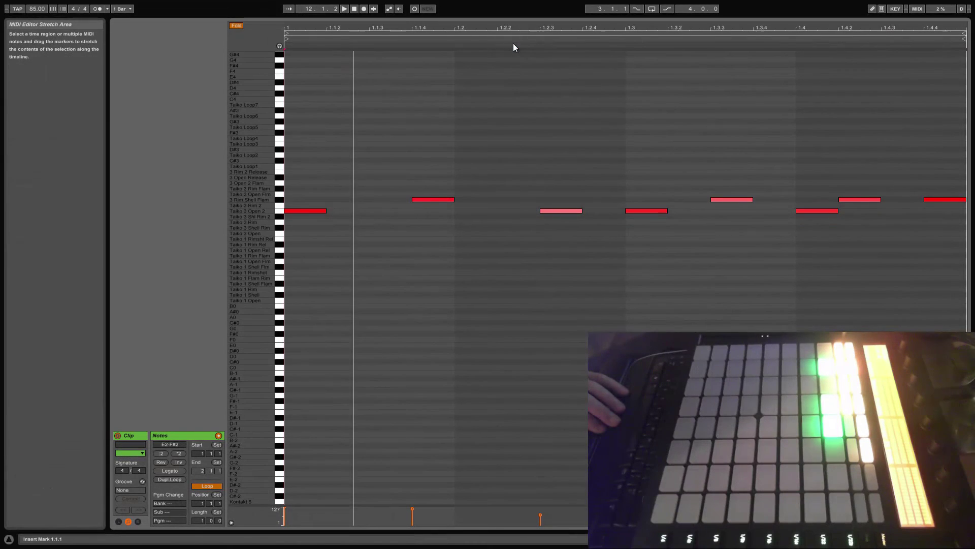
drag(244, 229, 245, 230)
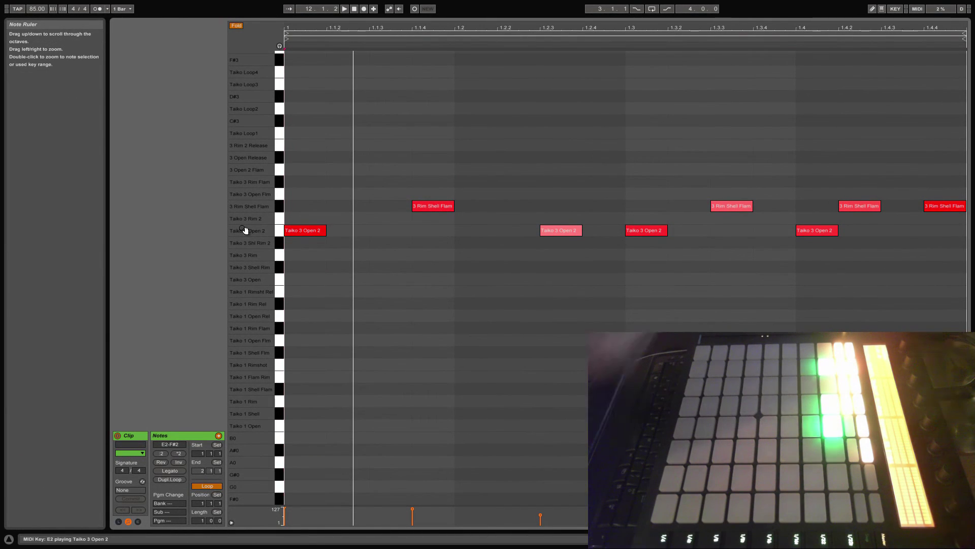